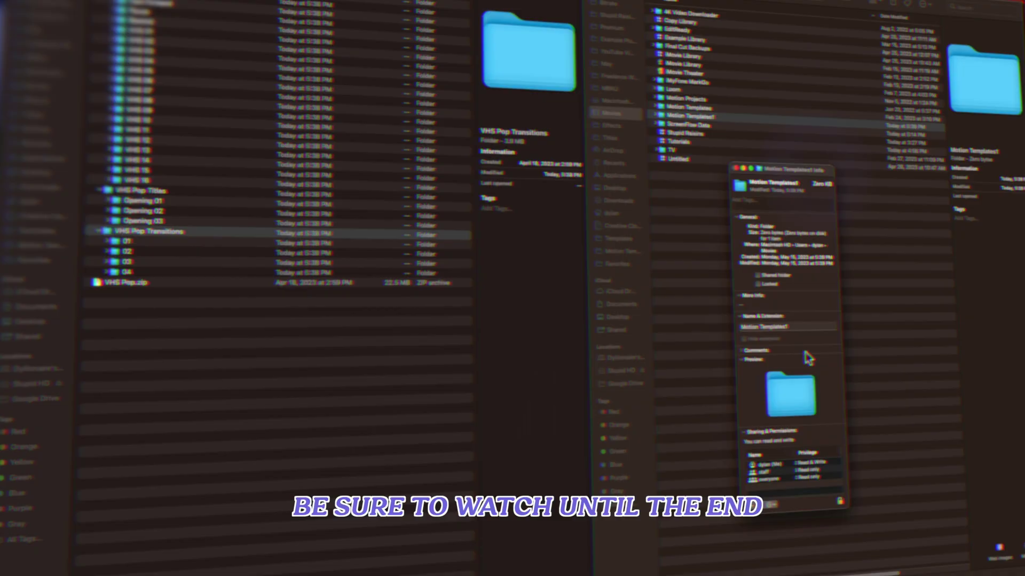
Return to Final Cut Pro's Titles project, showing its three podcast clips in the timeline
click(797, 327)
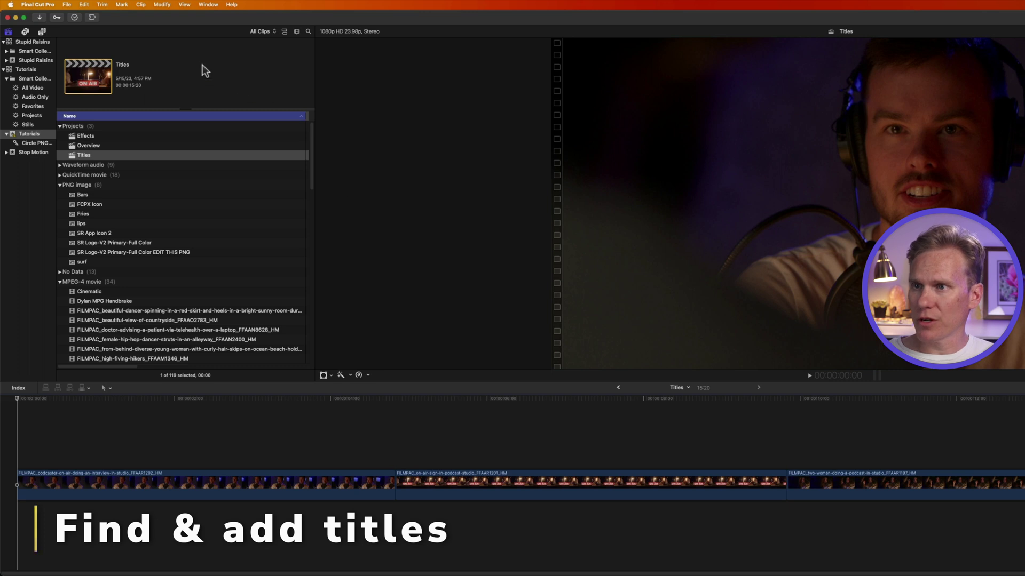
Open the Titles and Generators browser and list the Build In/Out title templates
click(187, 7)
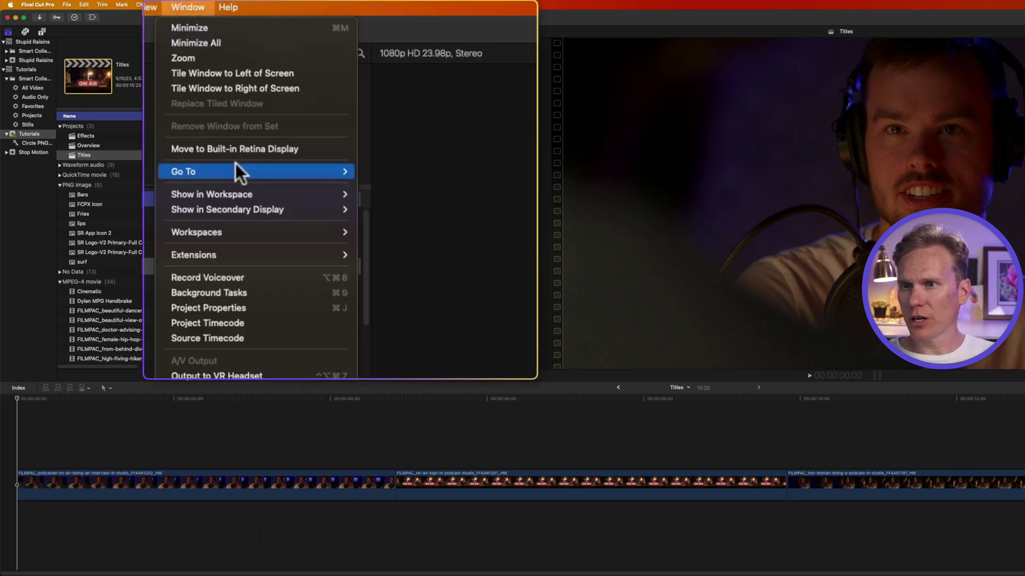
mouse_move(237, 165)
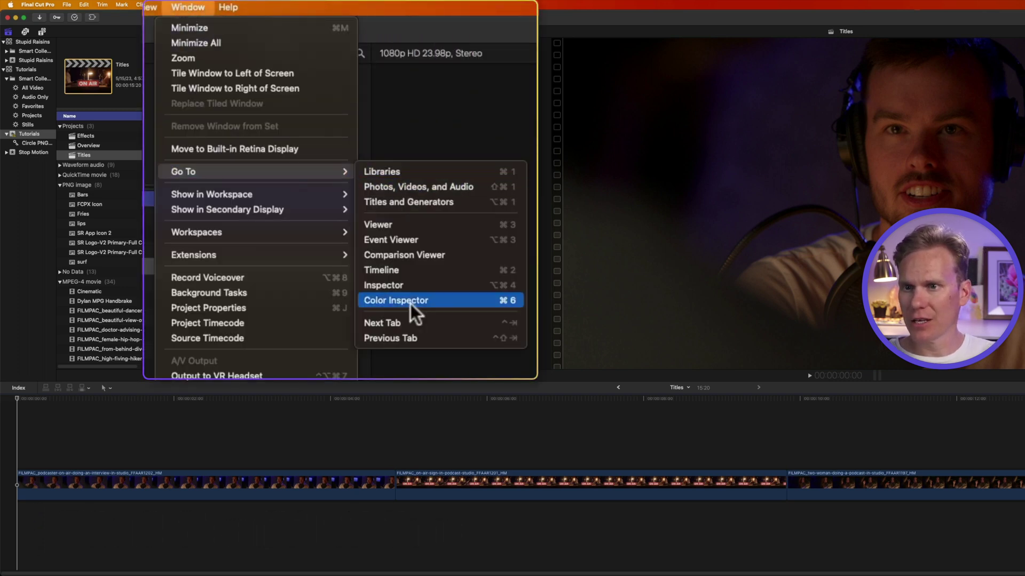
click(477, 210)
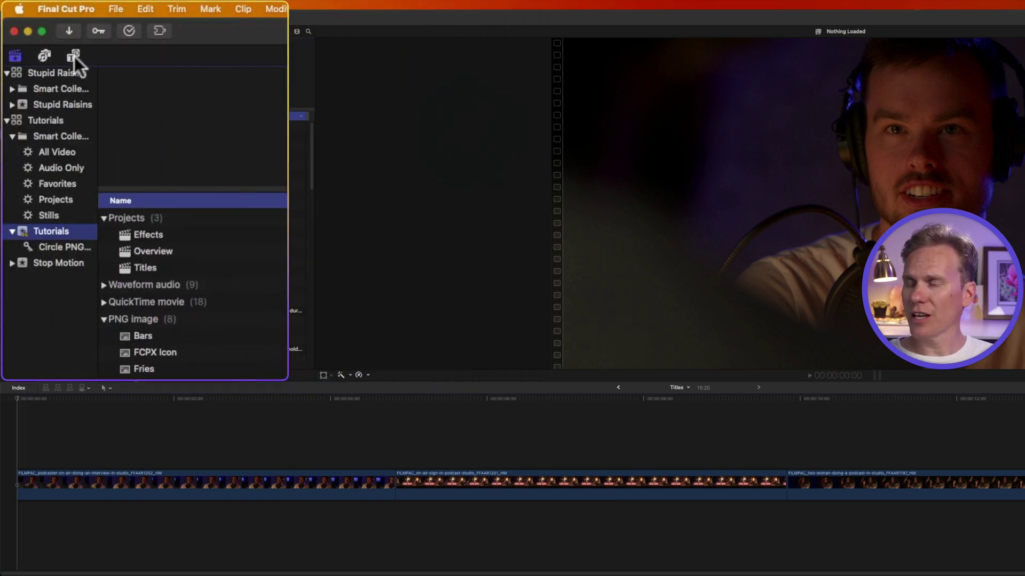
click(75, 58)
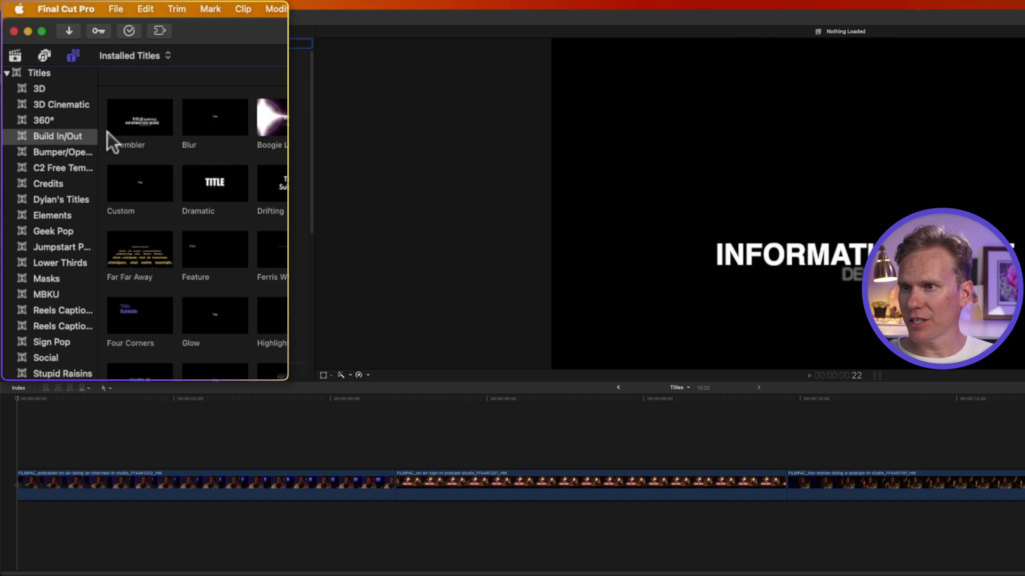
click(90, 136)
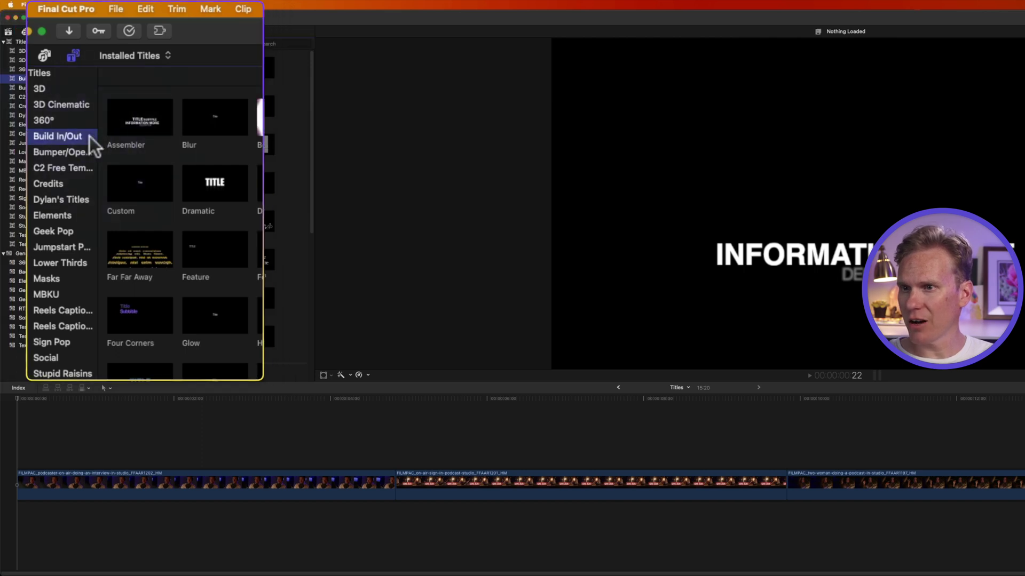
scroll(187, 149, up, 2)
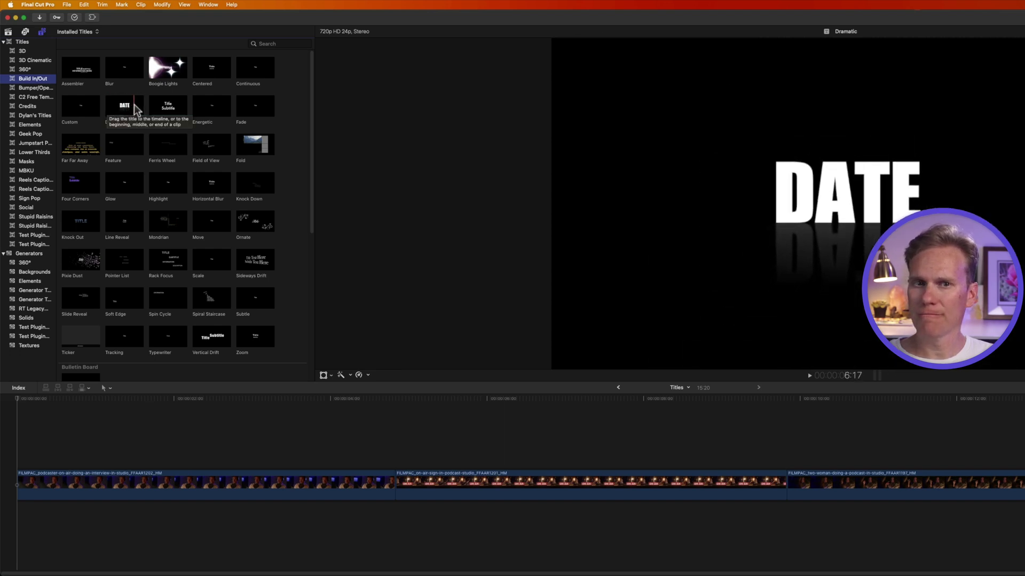
click(240, 46)
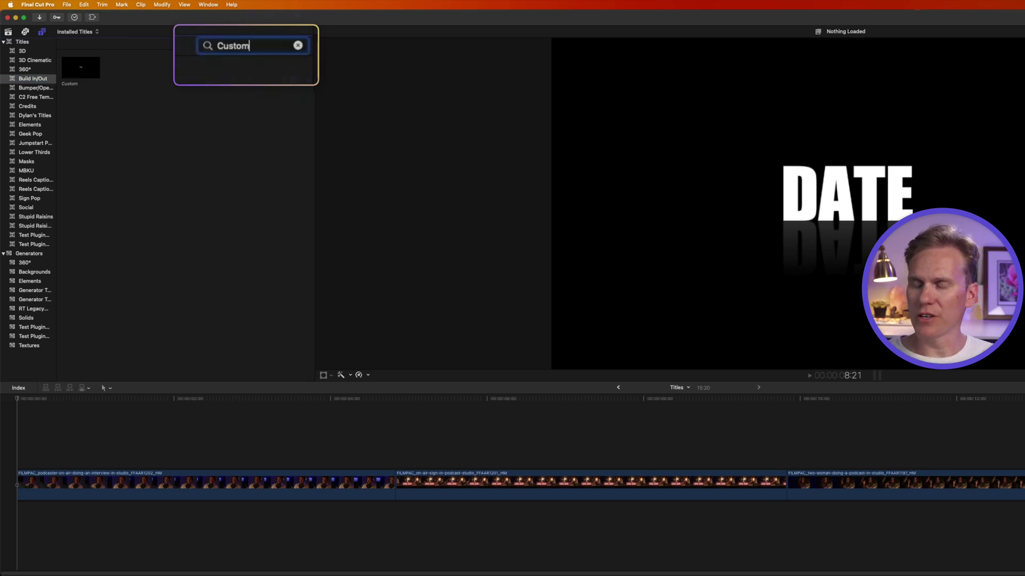
key(Escape)
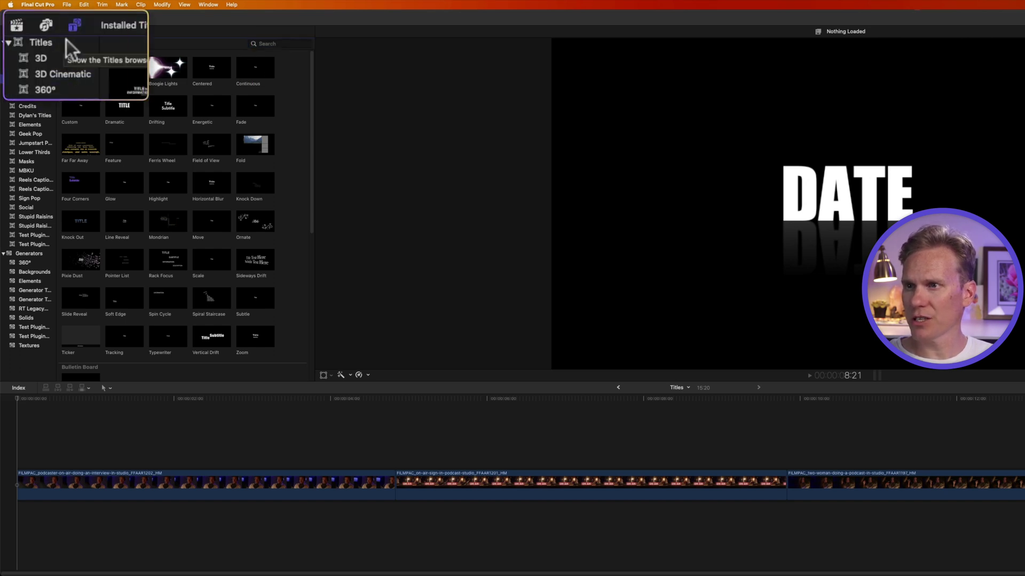
Connect the Social category's Bump Fun title above the ON AIR clip at the playhead
click(39, 207)
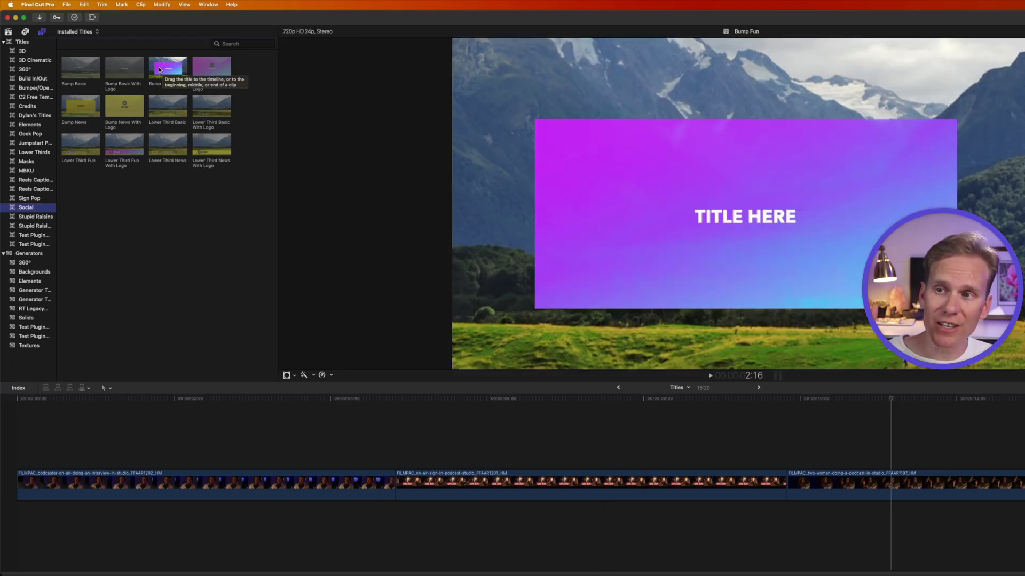
drag(155, 69, 283, 445)
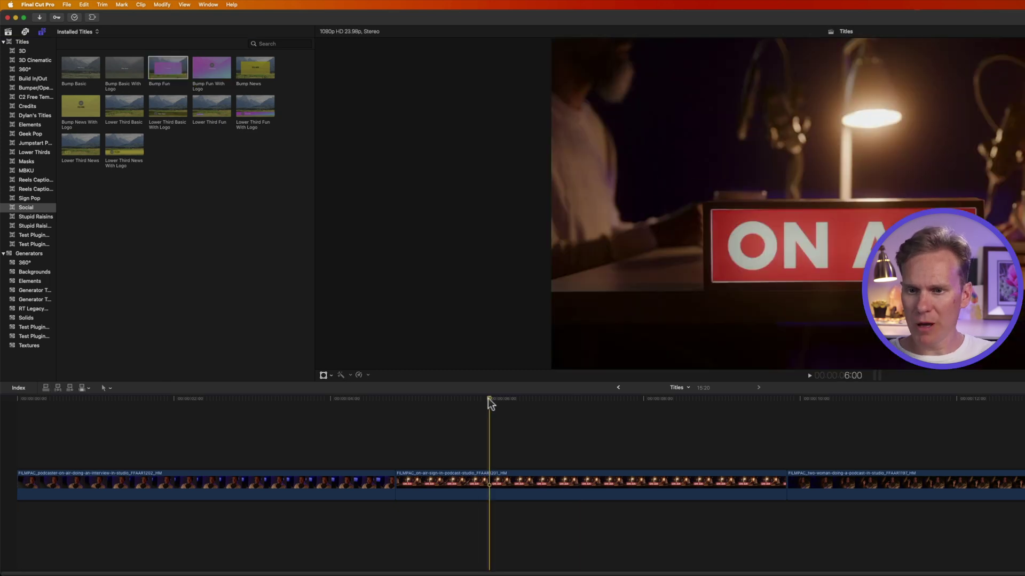
click(452, 404)
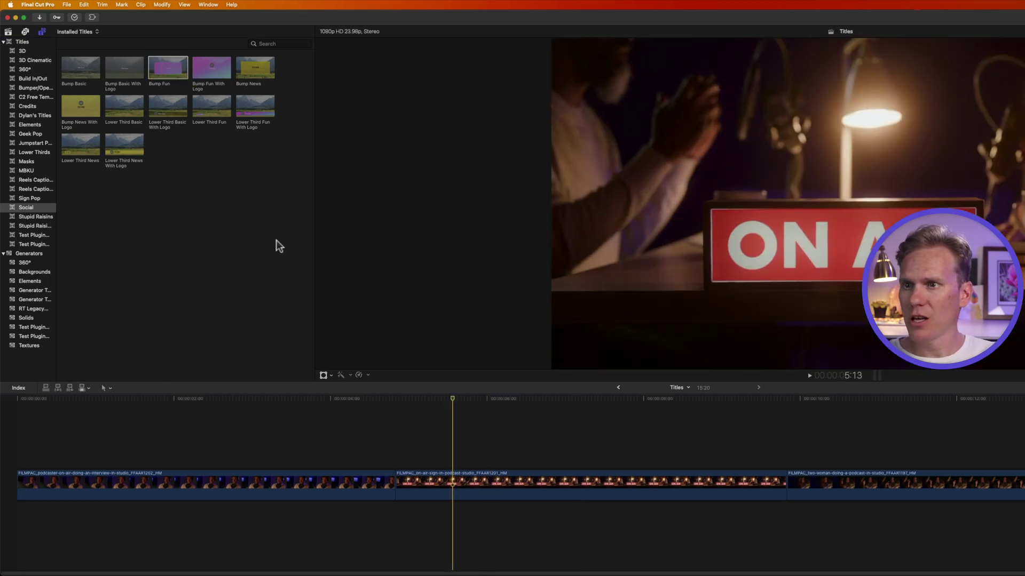
click(105, 9)
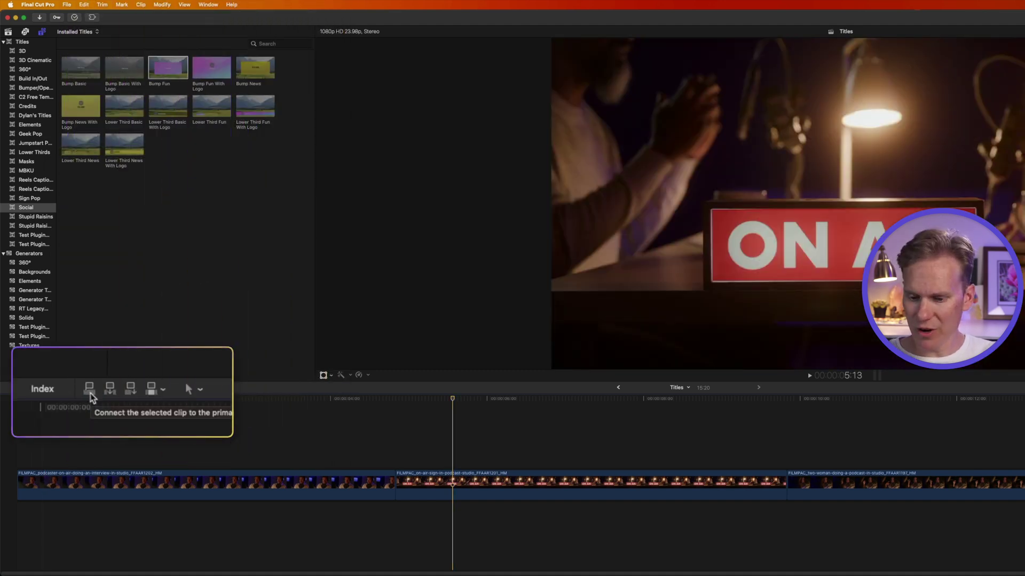
key(q)
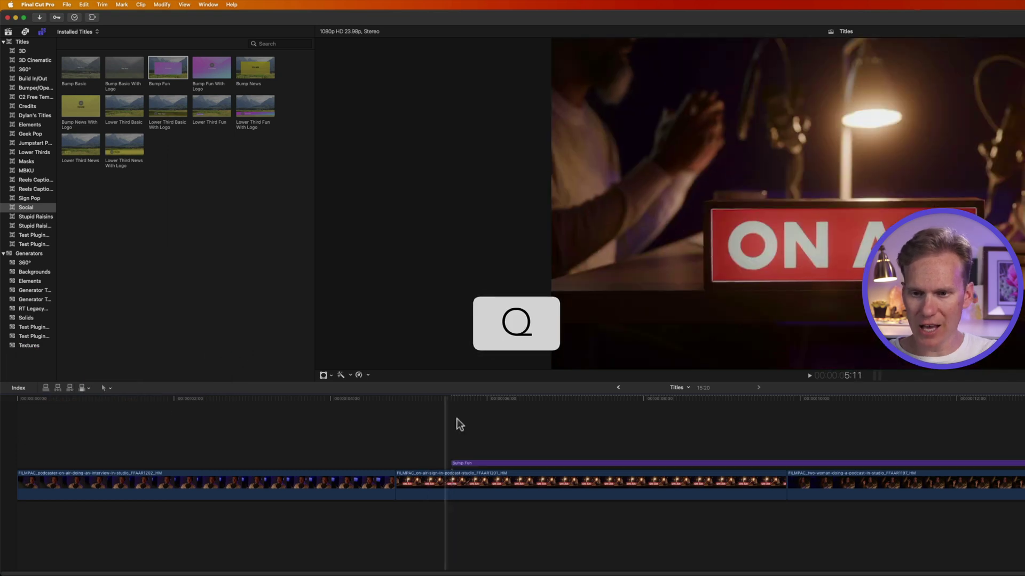
click(553, 406)
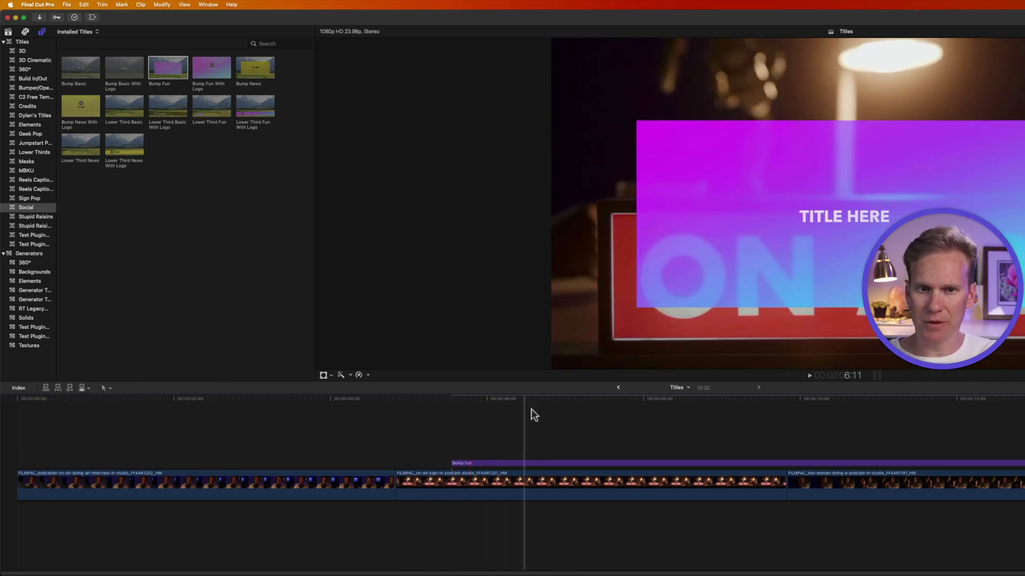
Undo the connected Bump Fun title
key(super+z)
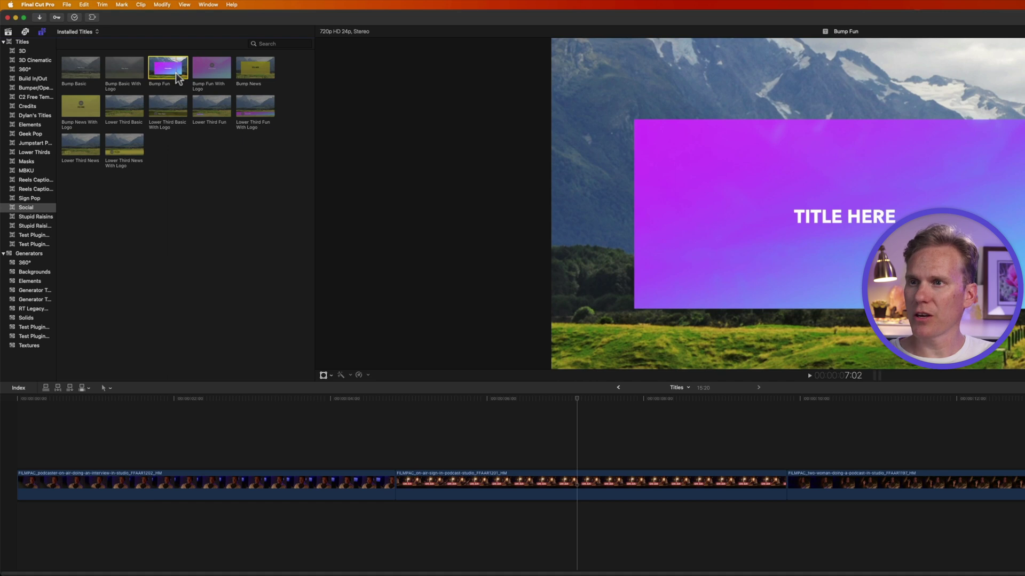
click(84, 4)
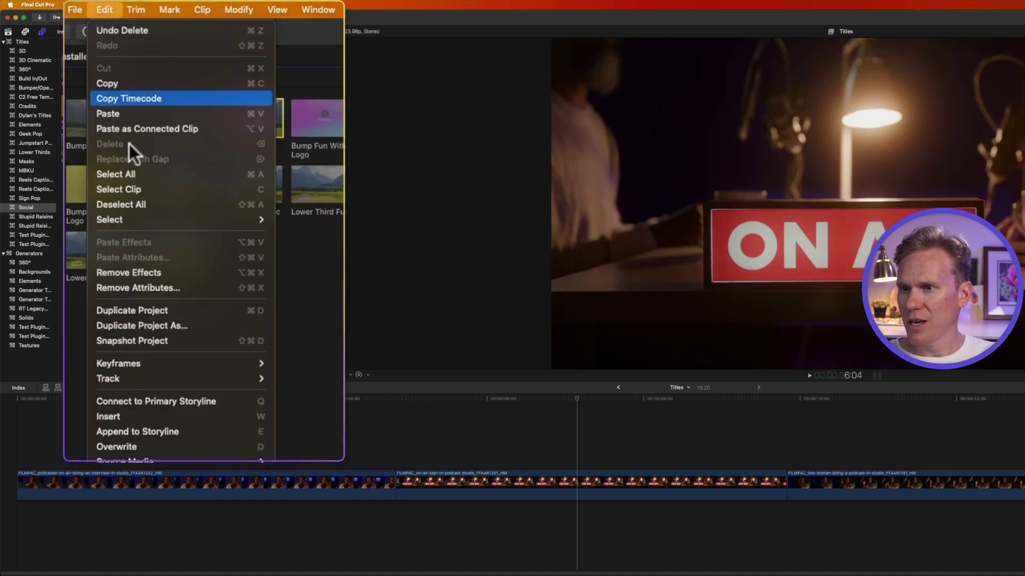
key(Escape)
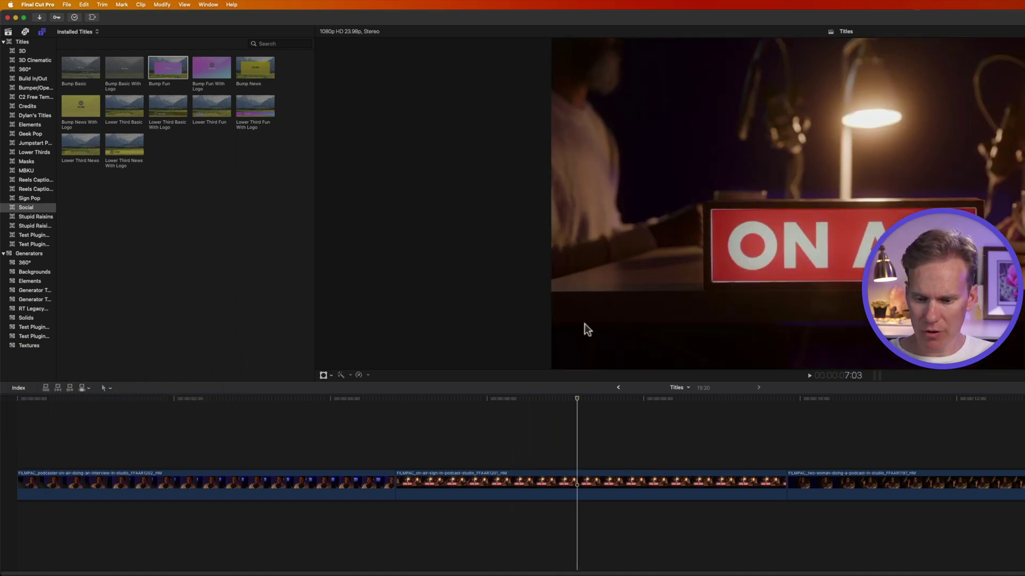
Insert Bump Fun at the playhead with W, splitting the ON AIR clip, then delete it
key(w)
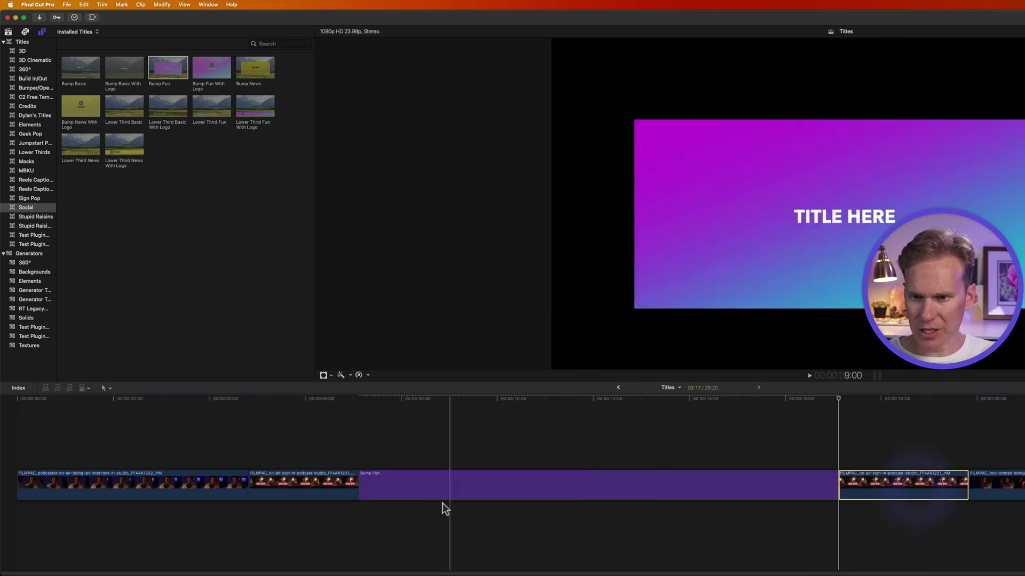
click(341, 485)
click(478, 473)
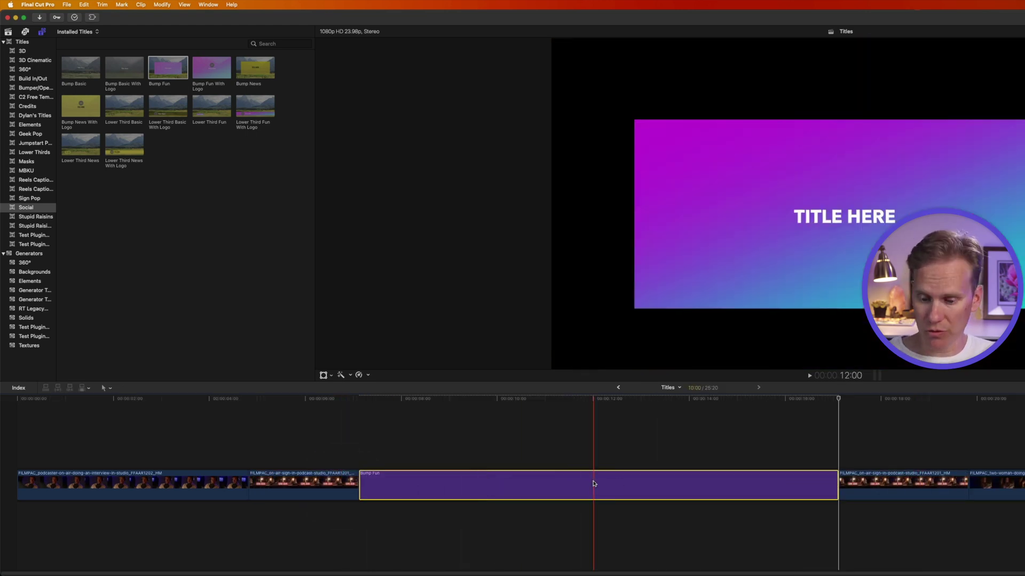
key(Delete)
Append Bump Fun to the storyline's end with E, then undo the append
click(84, 5)
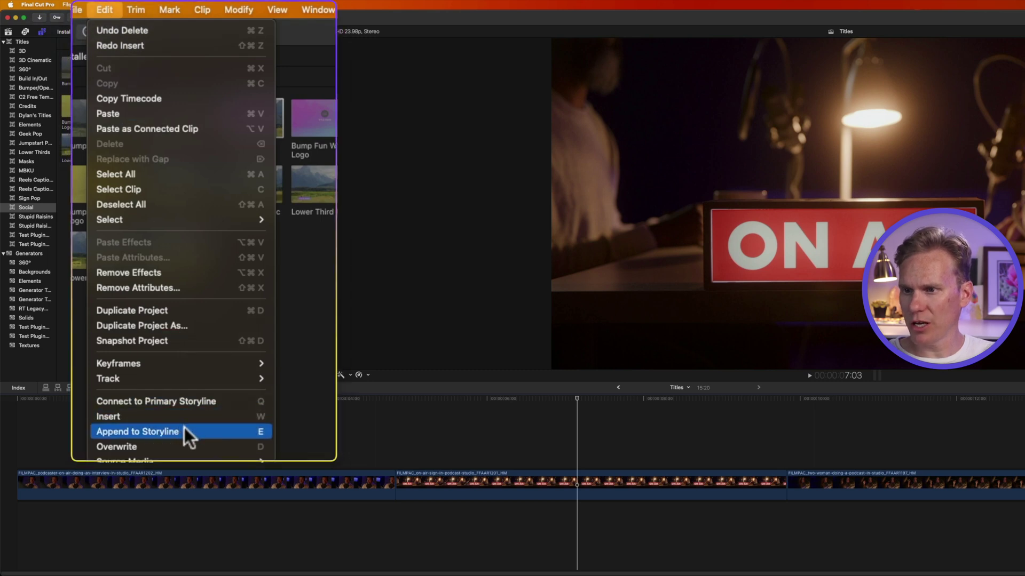
click(266, 292)
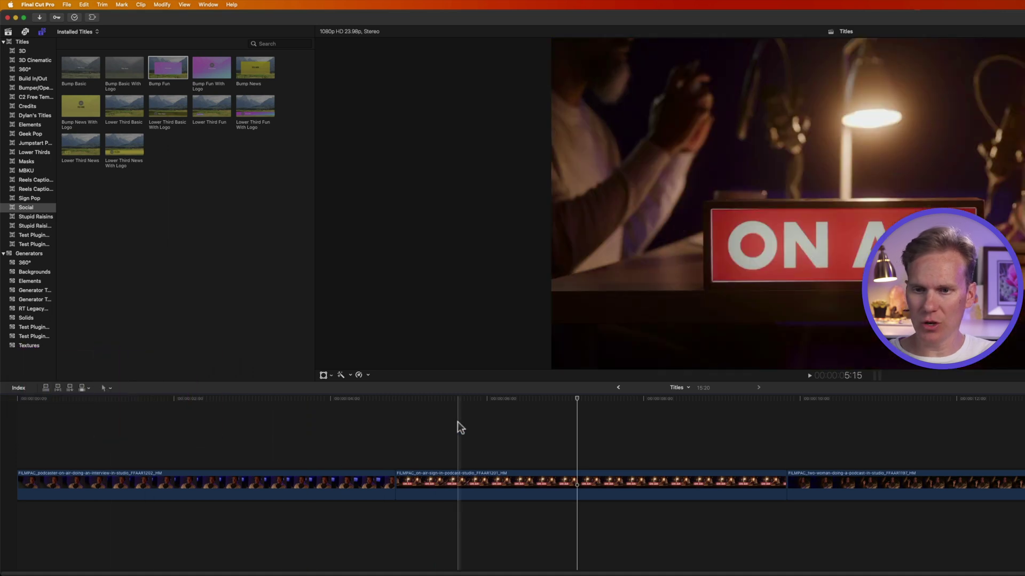
click(179, 71)
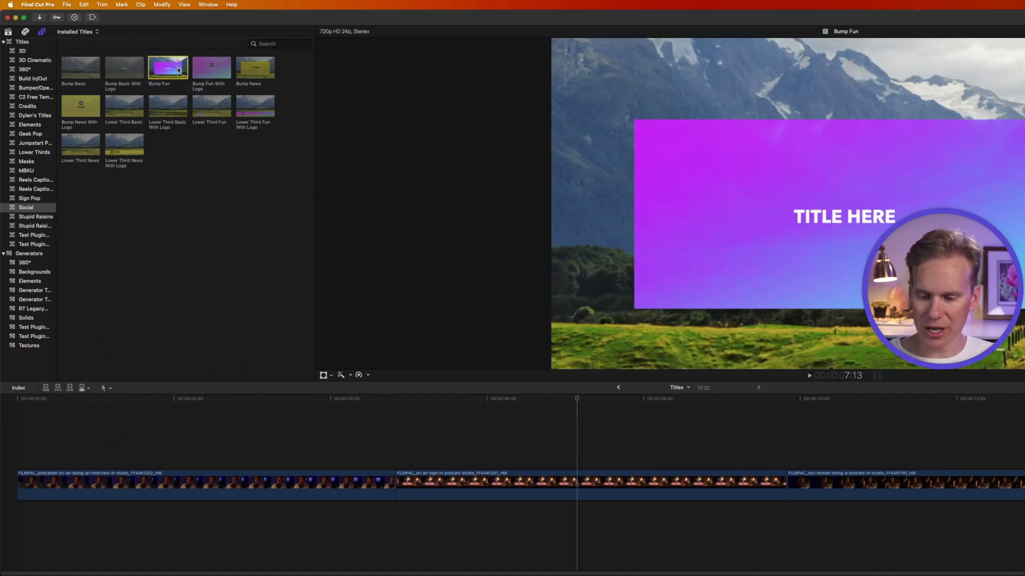
key(e)
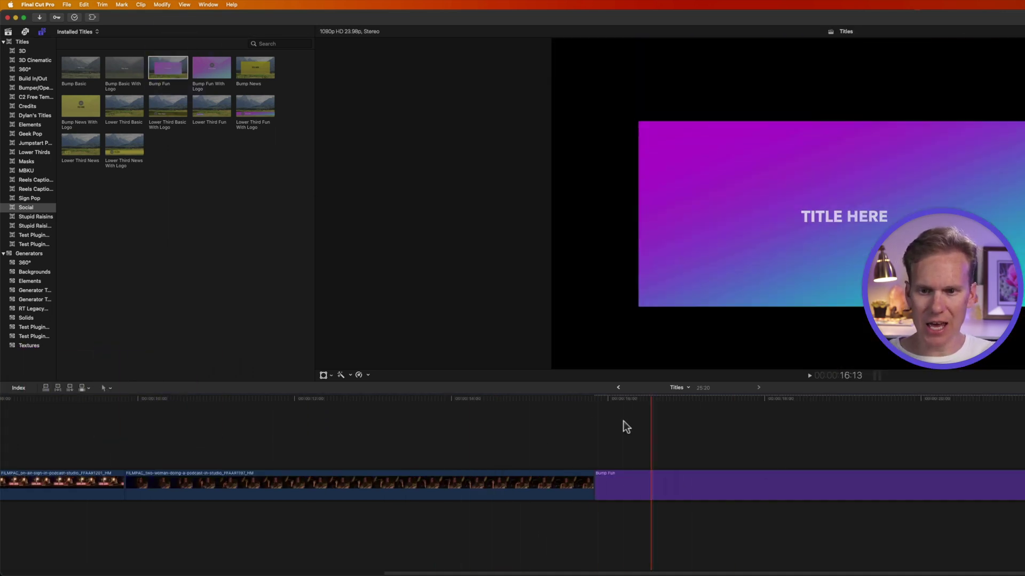
key(super+z)
click(540, 425)
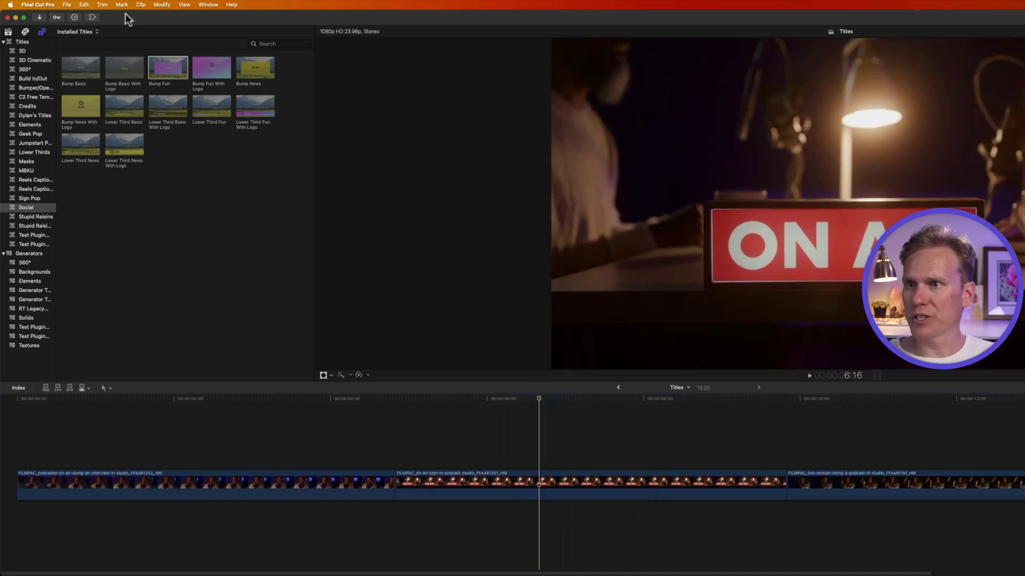
click(84, 4)
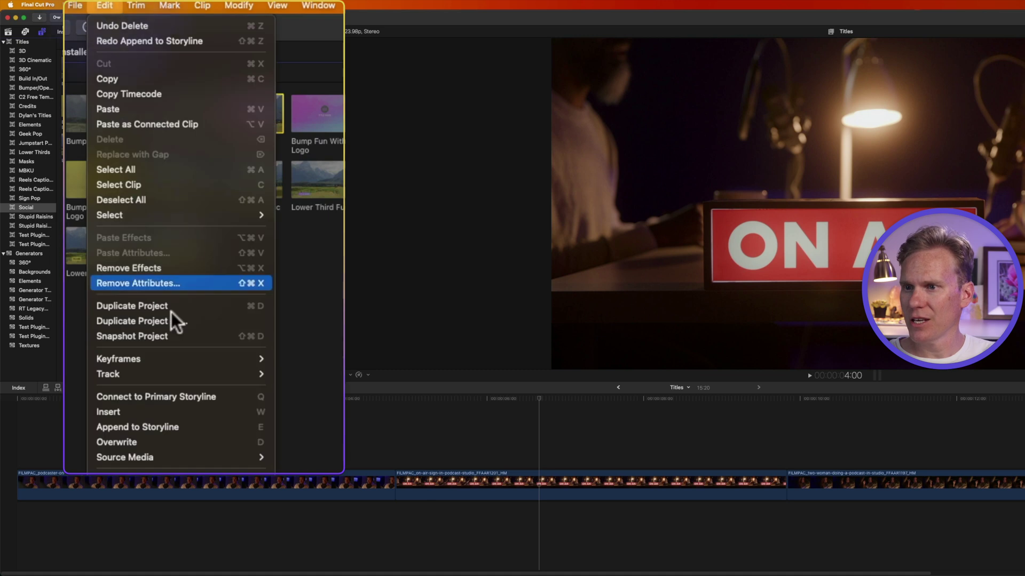
click(209, 440)
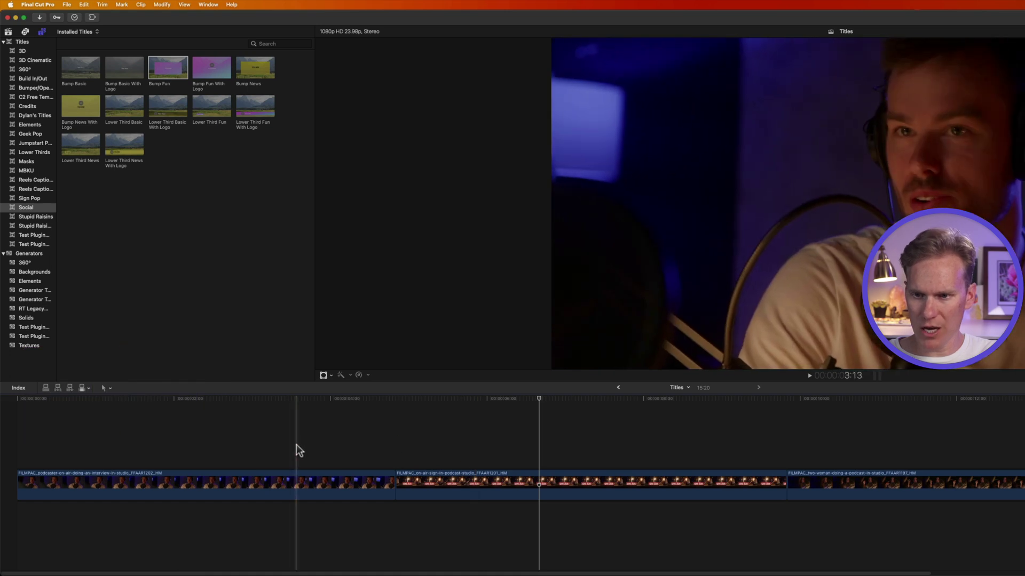
key(d)
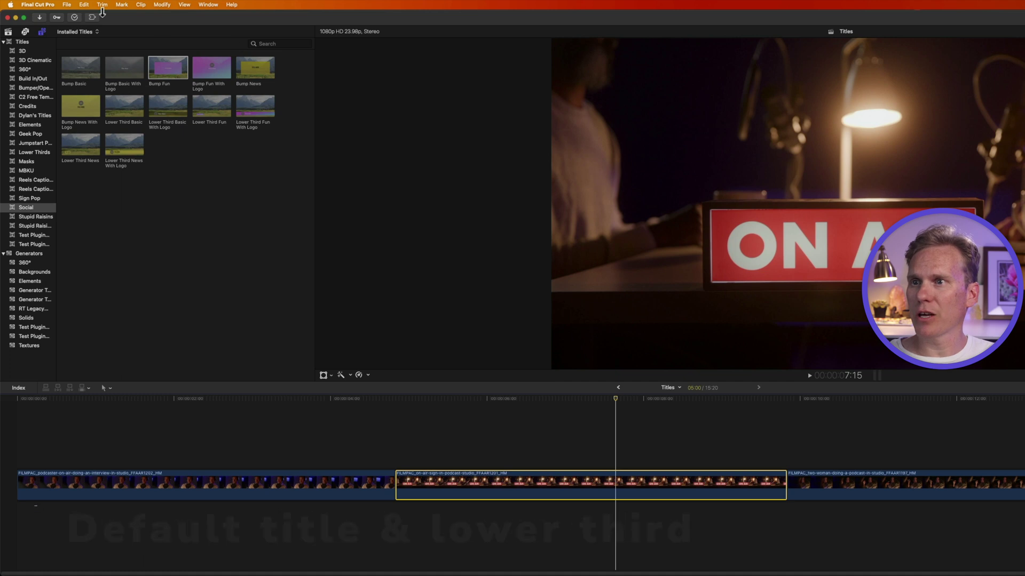
Add a Basic Title with Control-T and delete it, then add a Basic Lower Third
click(84, 4)
mouse_move(152, 308)
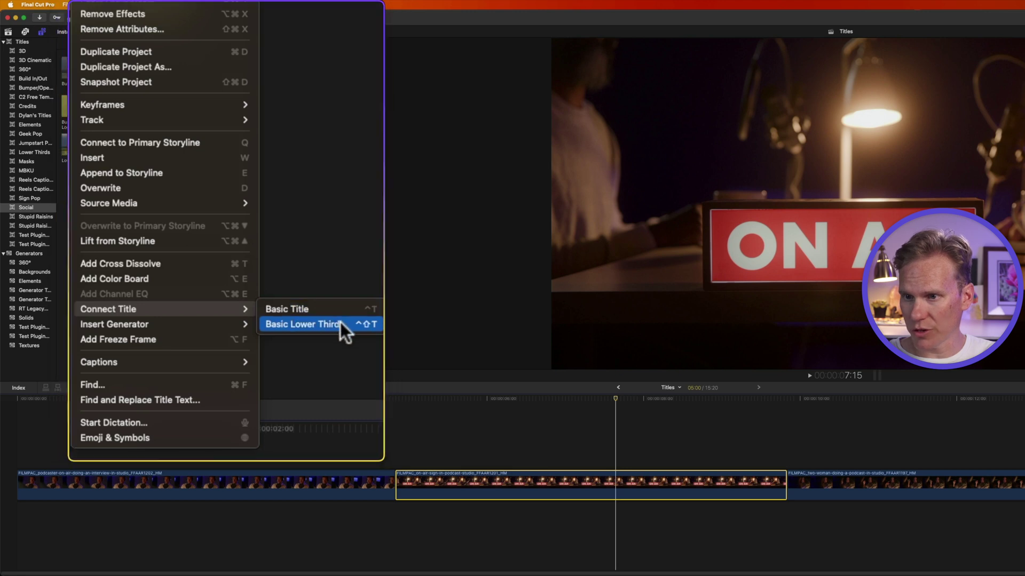
key(Escape)
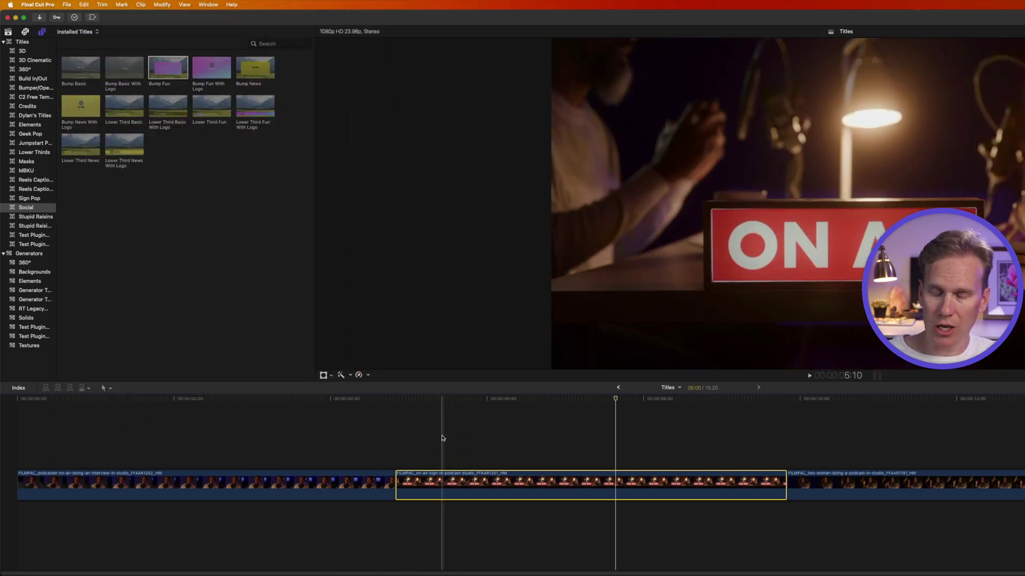
key(ctrl+t)
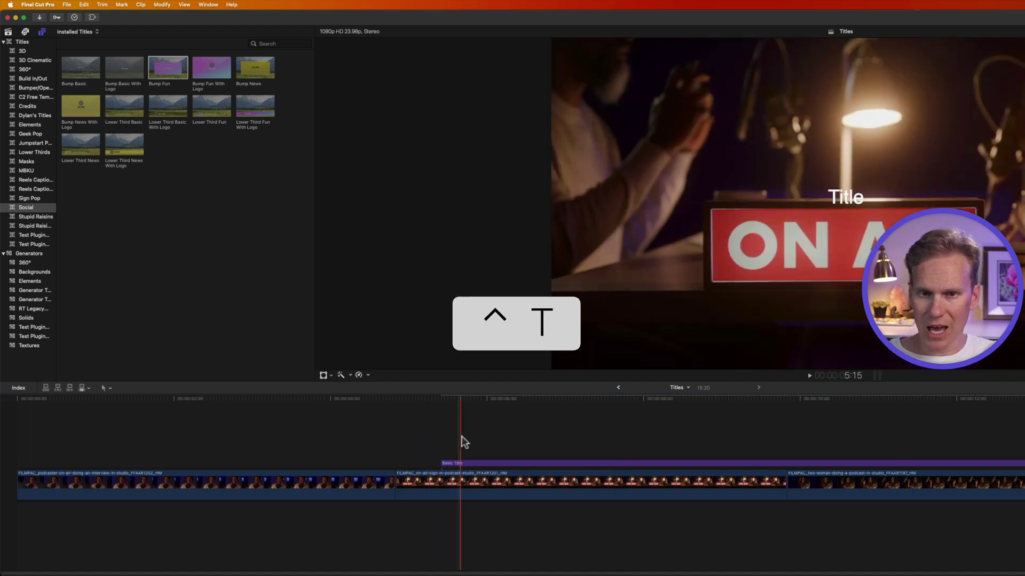
click(649, 463)
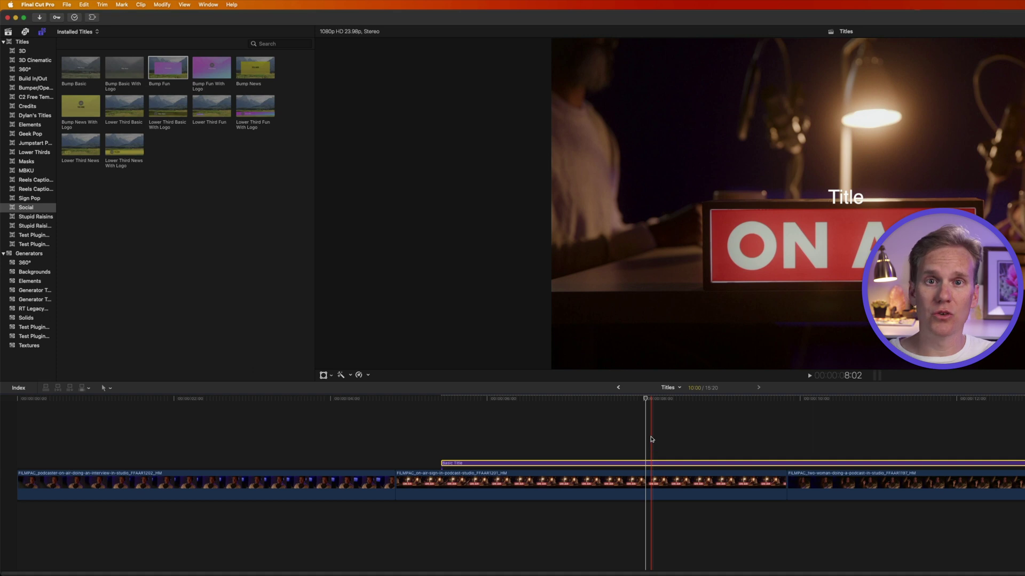
key(Delete)
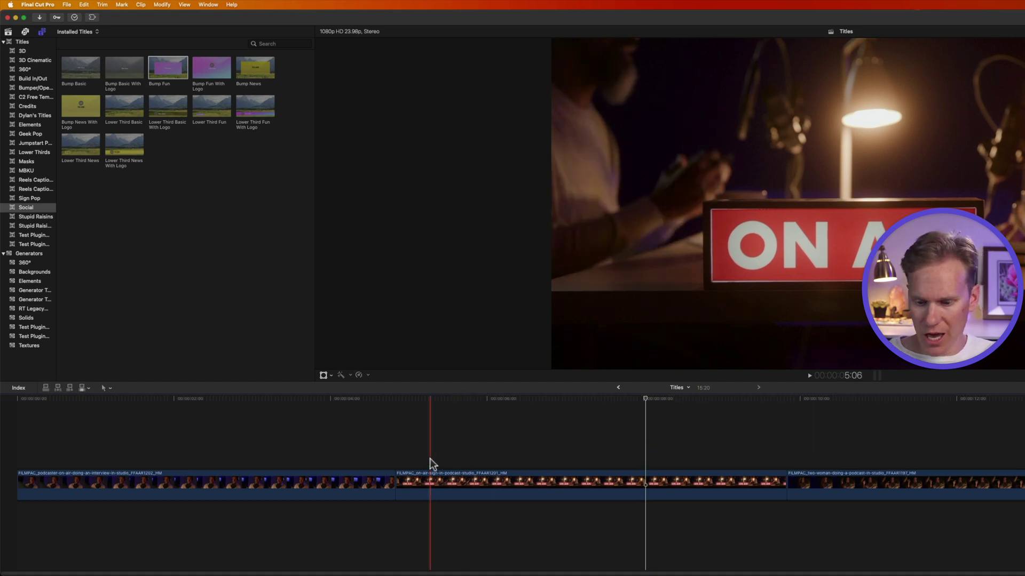
key(ctrl+shift+t)
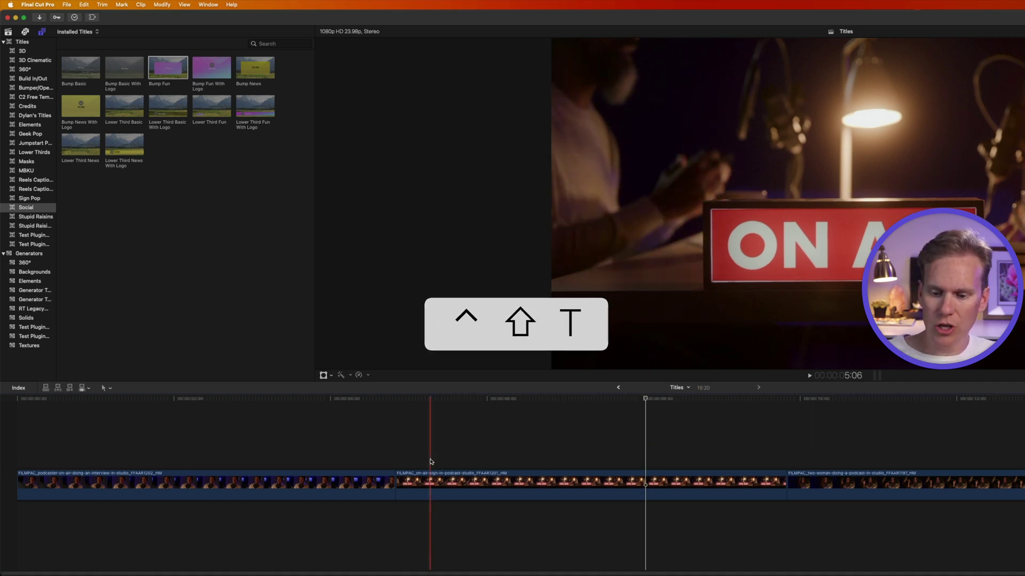
click(84, 4)
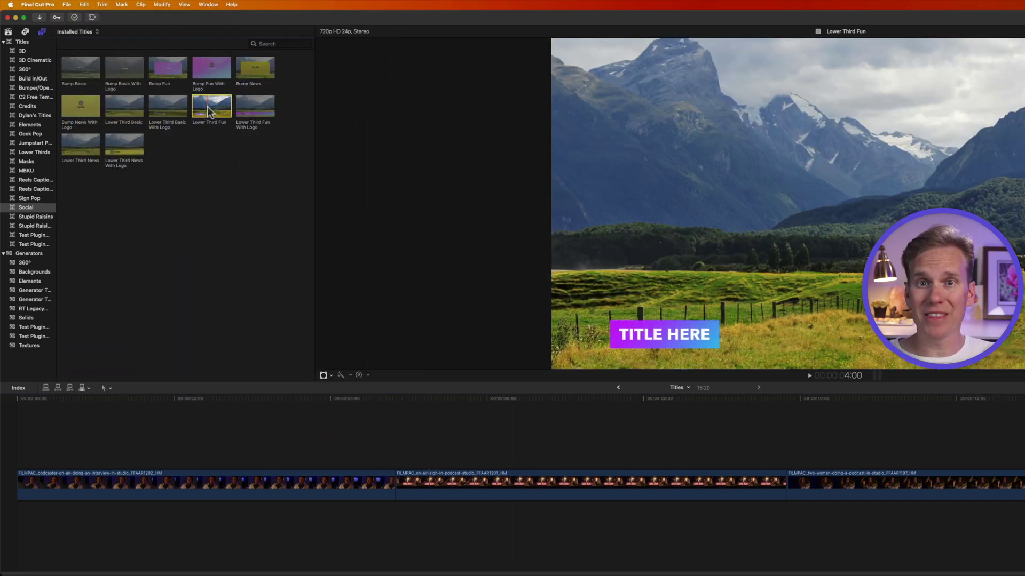
Make Lower Third Fun the default lower third, add one at the playhead, then undo it
right_click(208, 109)
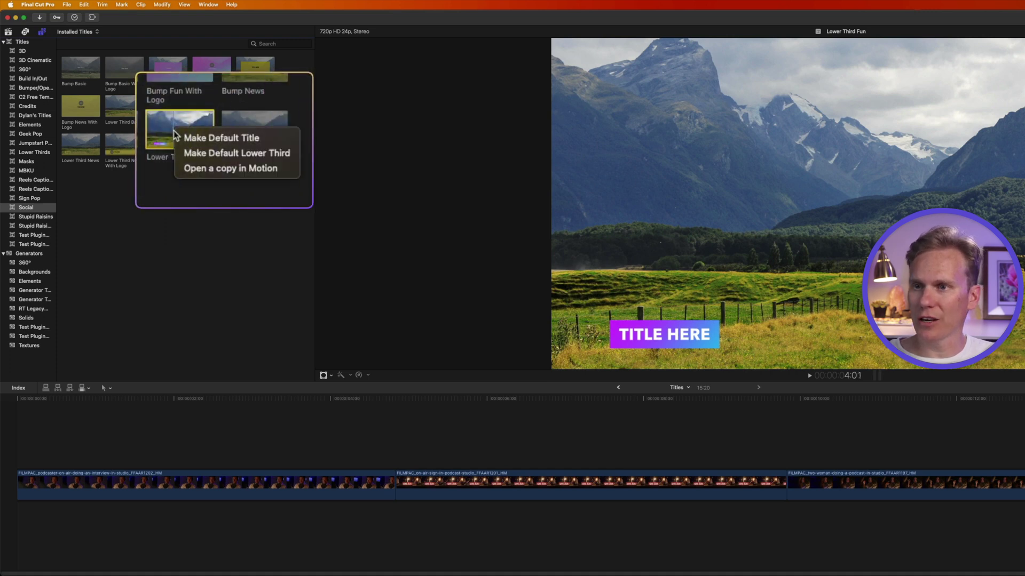
click(288, 153)
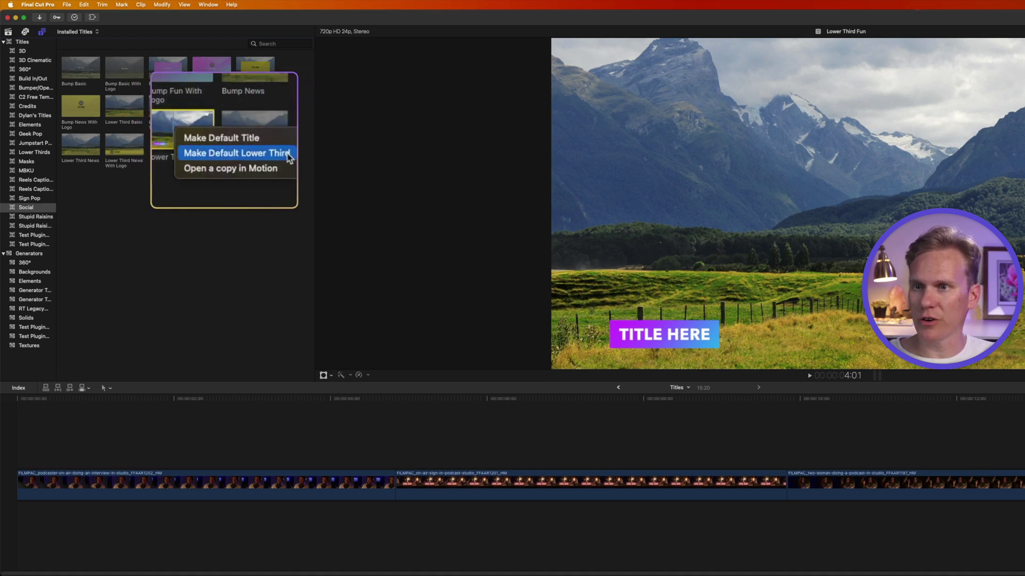
key(ctrl+shift+t)
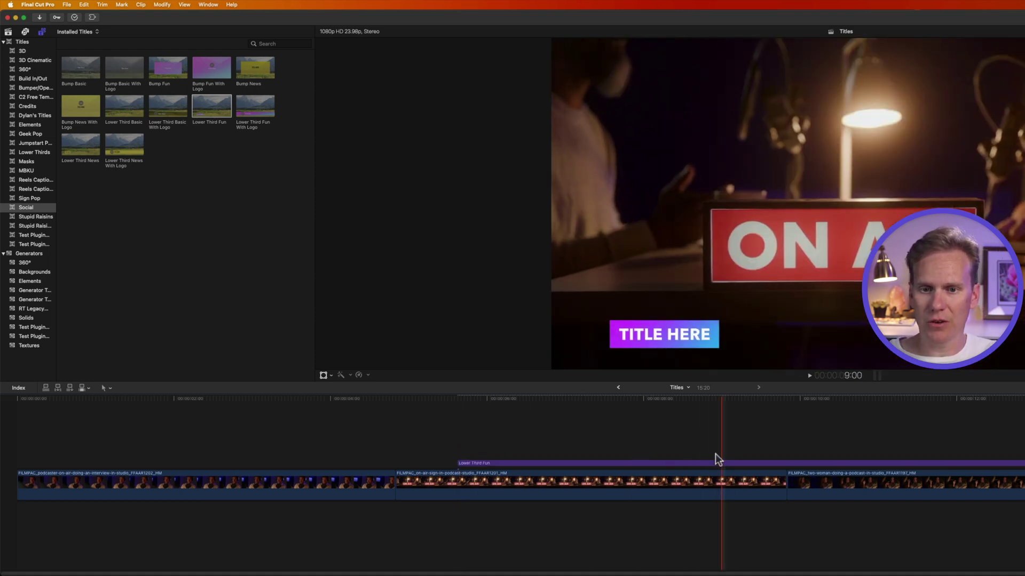
key(ctrl+z)
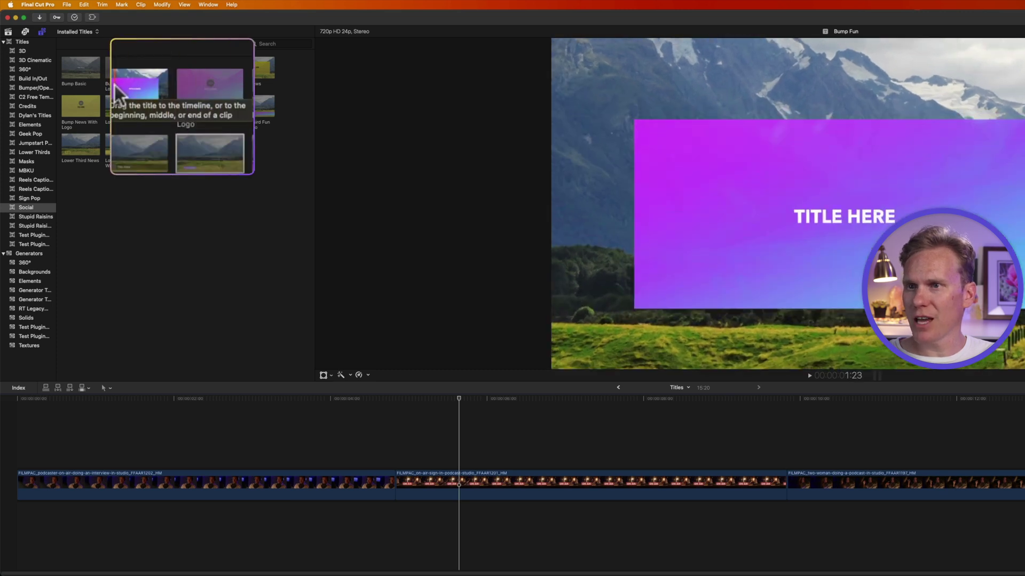
Make Bump Fun the default title, connect one with Control-T and play it back
right_click(116, 92)
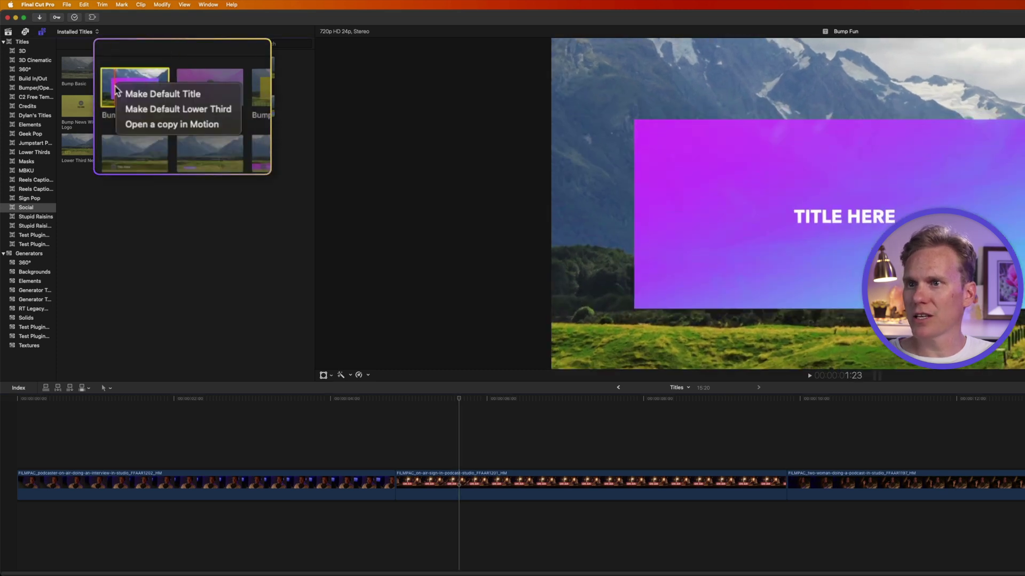
click(187, 95)
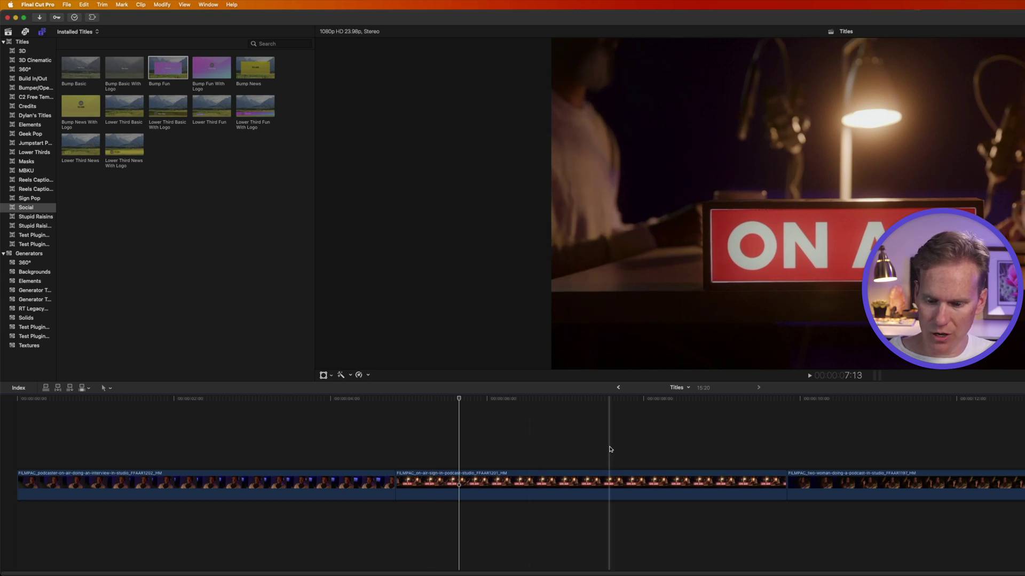
key(ctrl+t)
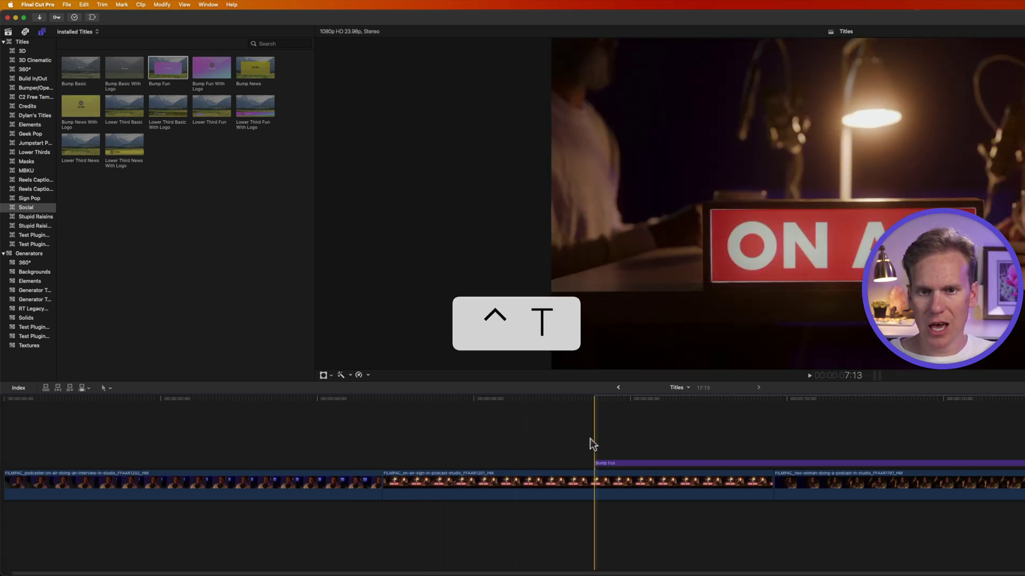
key(space)
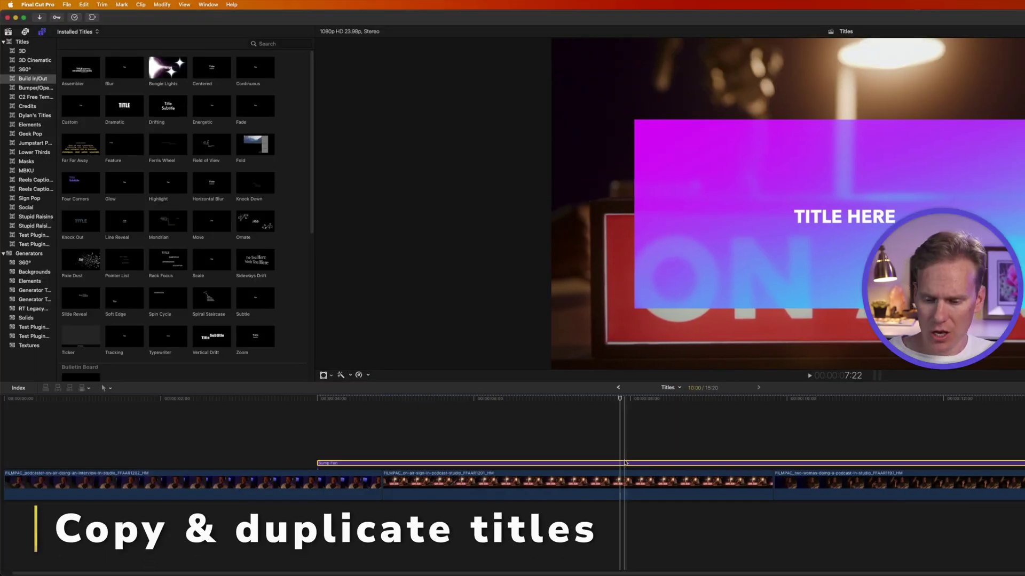
key(super+c)
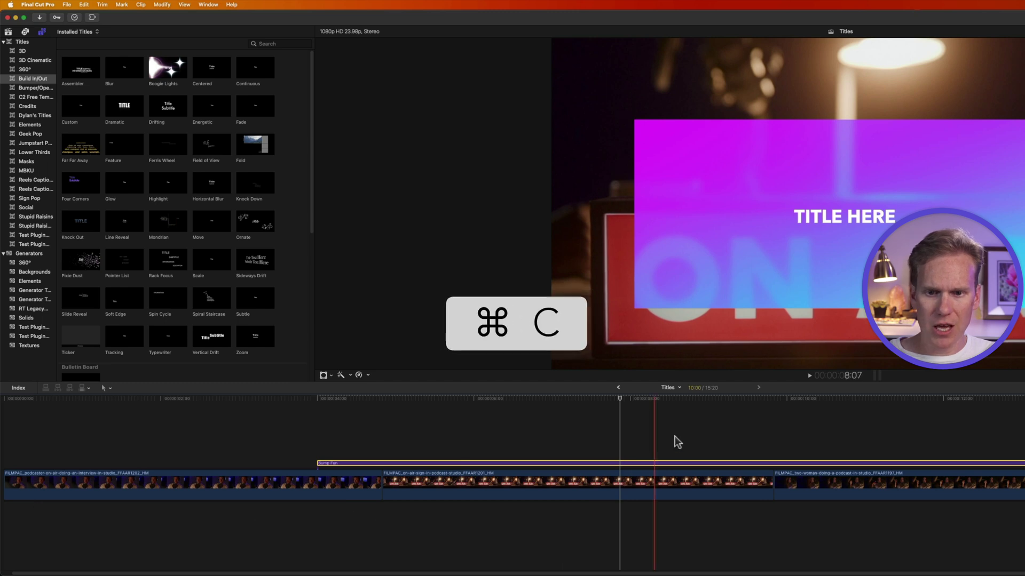
key(super+v)
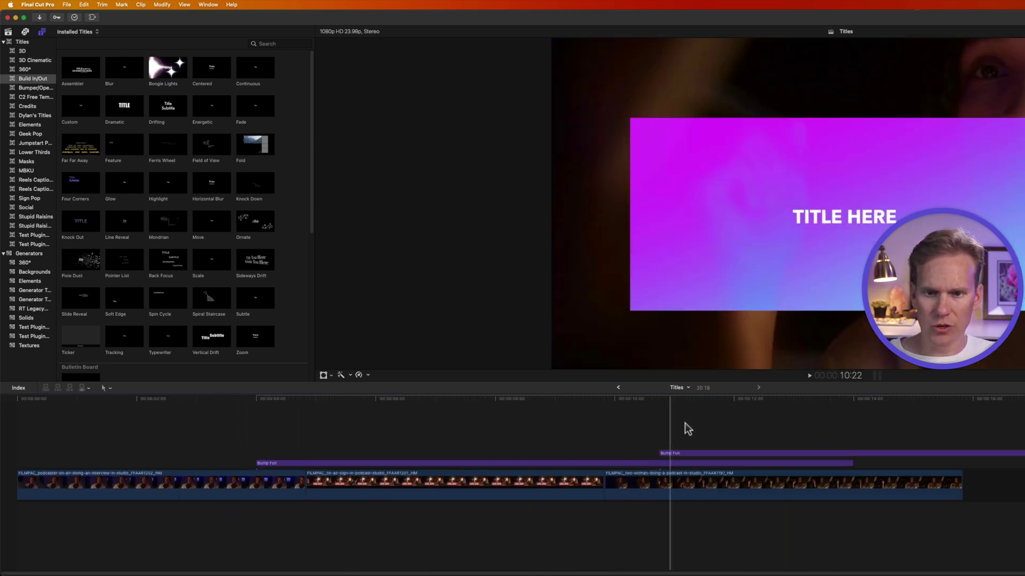
key(super+z)
key(alt)
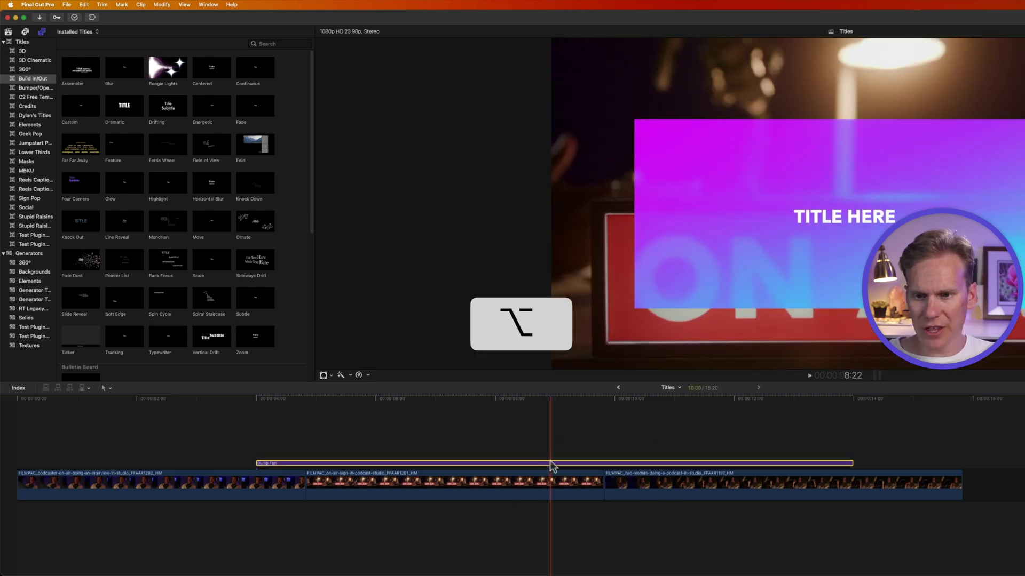
drag(551, 463, 915, 445)
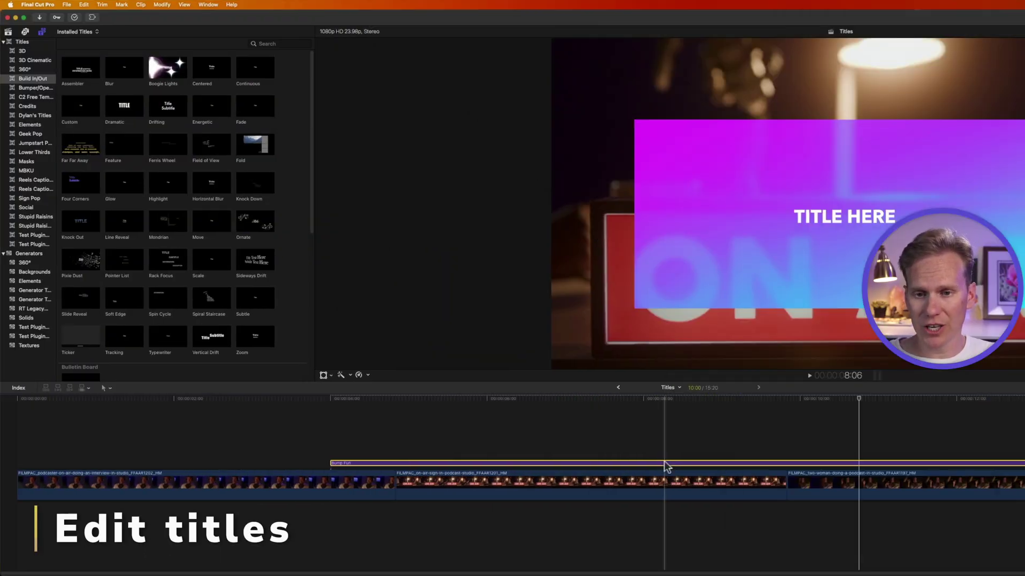
Drag the Bump Fun title earlier and move its connection point with Option-Command
drag(664, 466, 359, 465)
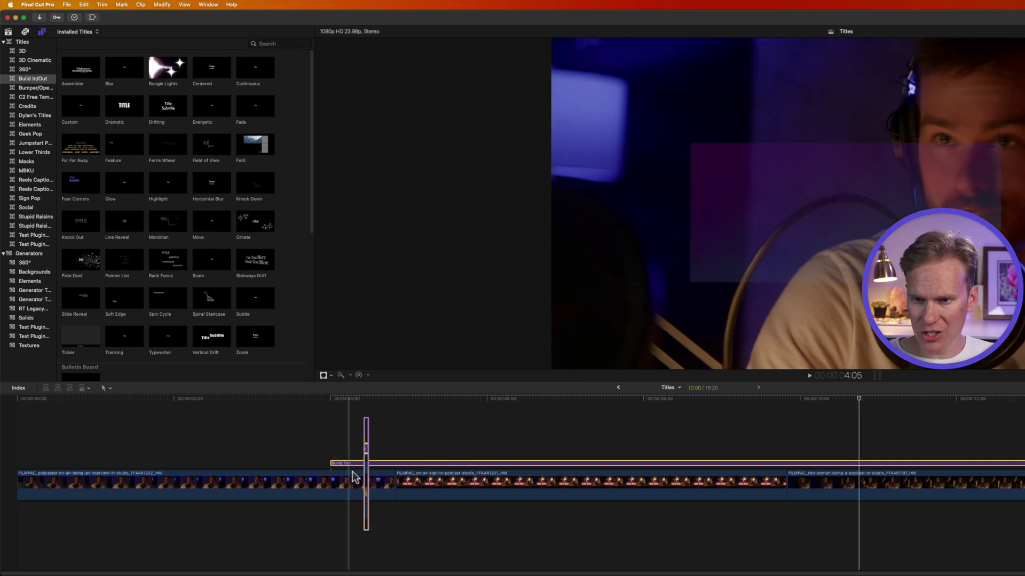
key(alt+super)
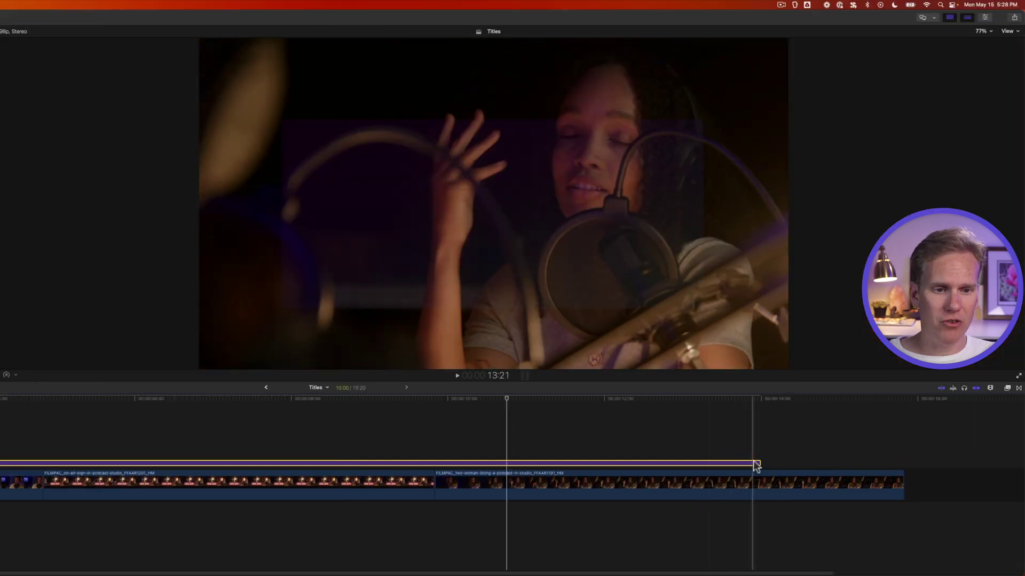
Trim the Bump Fun title to a 5:00 duration and slide it later across the cut
drag(760, 464, 667, 462)
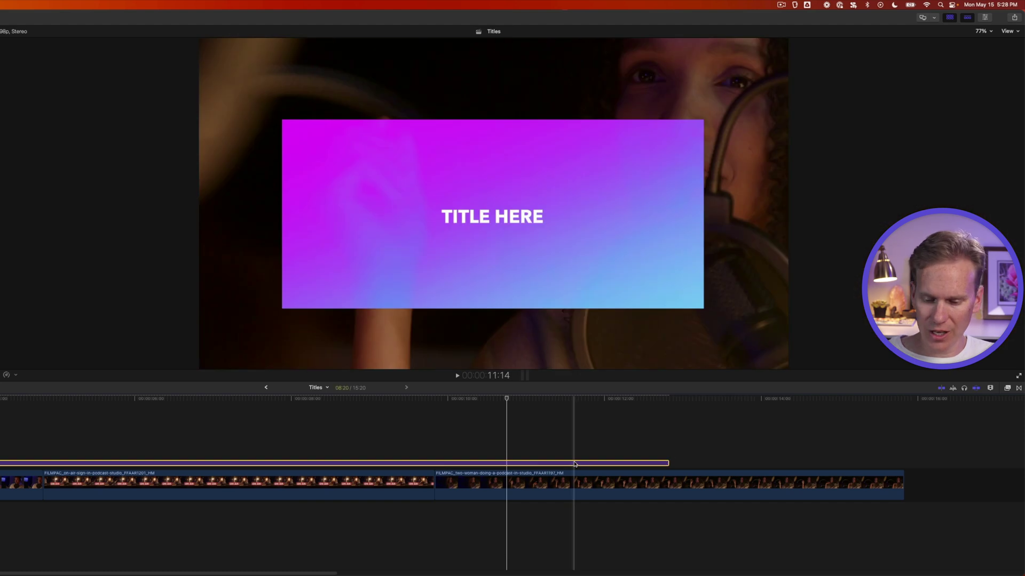
key(ctrl+d)
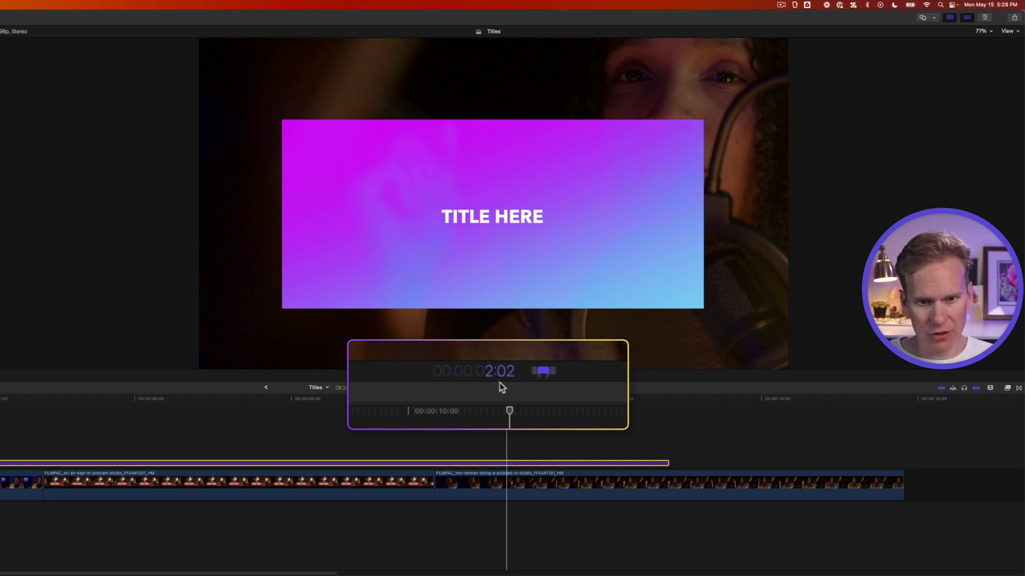
text(500)
key(Return)
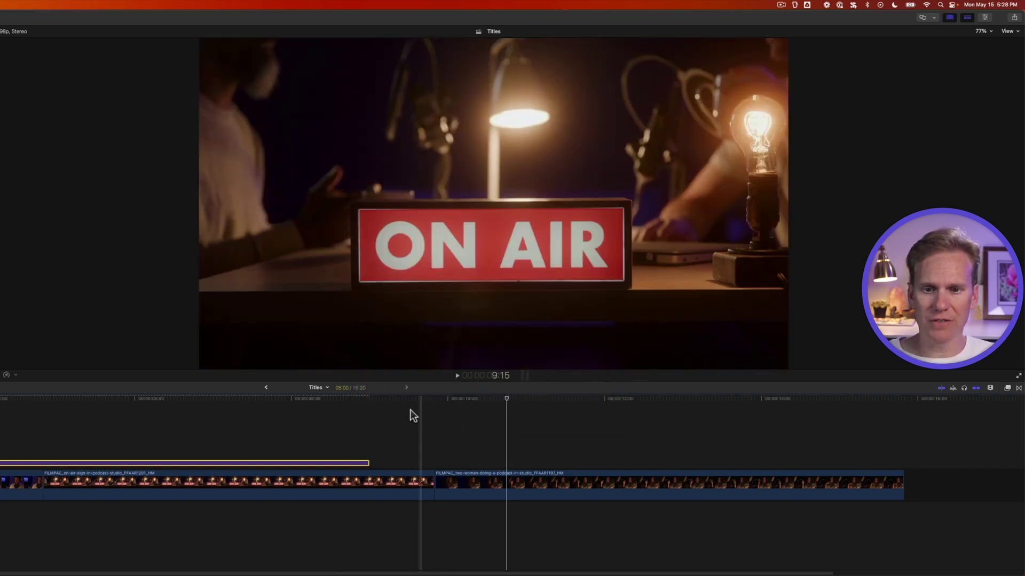
drag(320, 463, 556, 463)
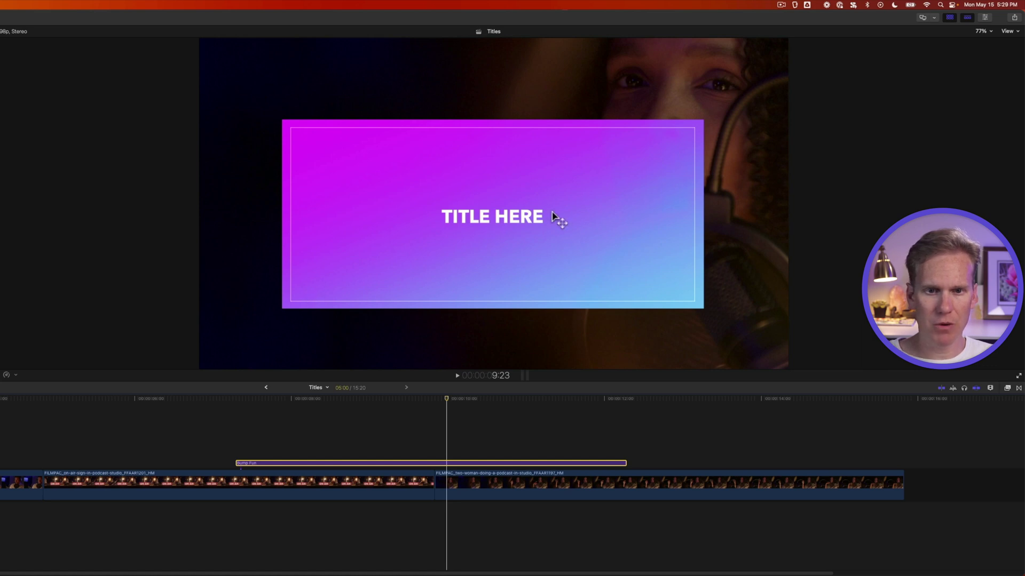
Reposition the TITLE HERE text in the frame and select the Bump Fun title clip
drag(513, 190, 484, 221)
click(447, 463)
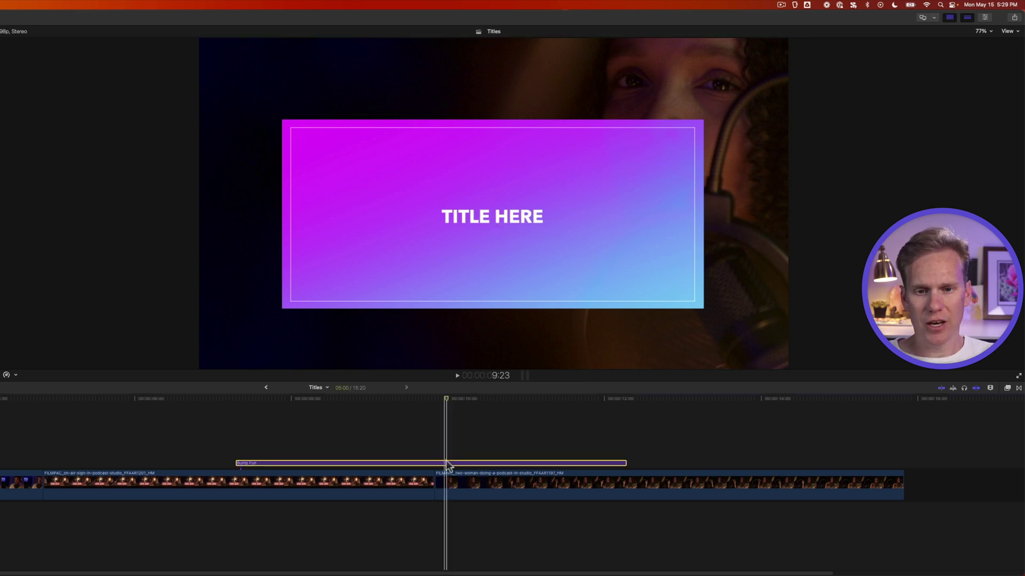
double_click(444, 463)
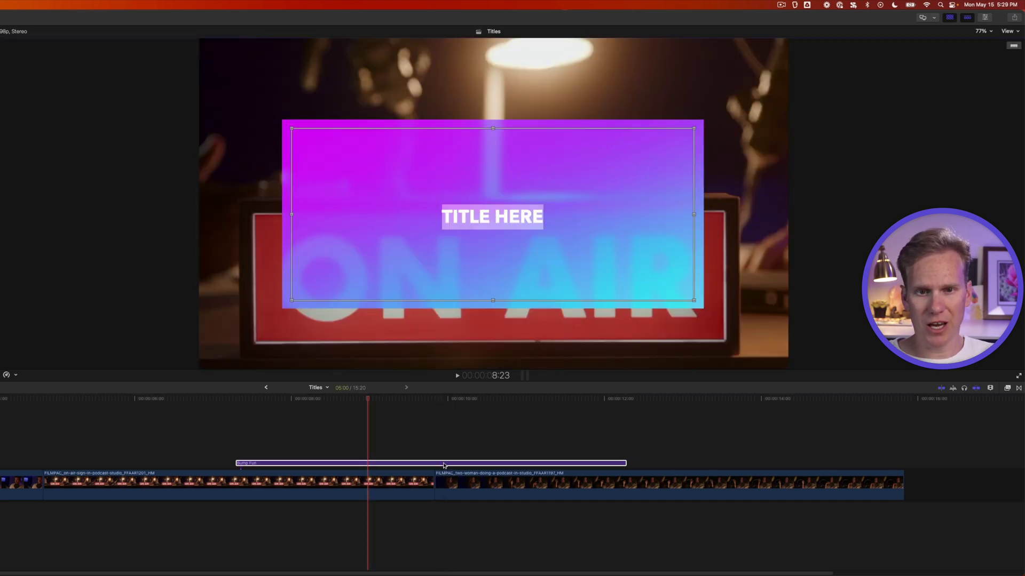
click(495, 434)
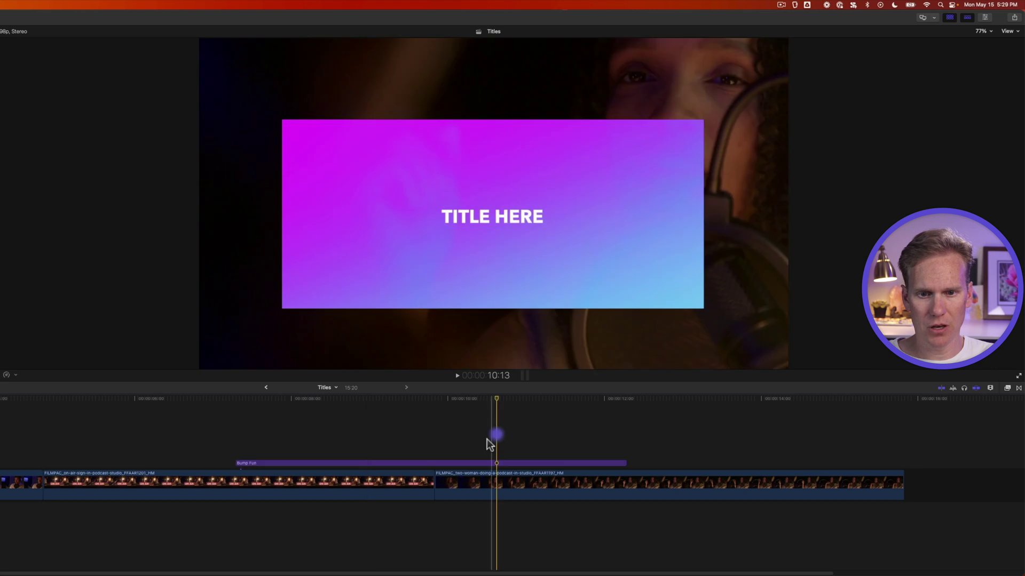
Replace the TITLE HERE text with STUPID RAISINS and play back the title
click(481, 463)
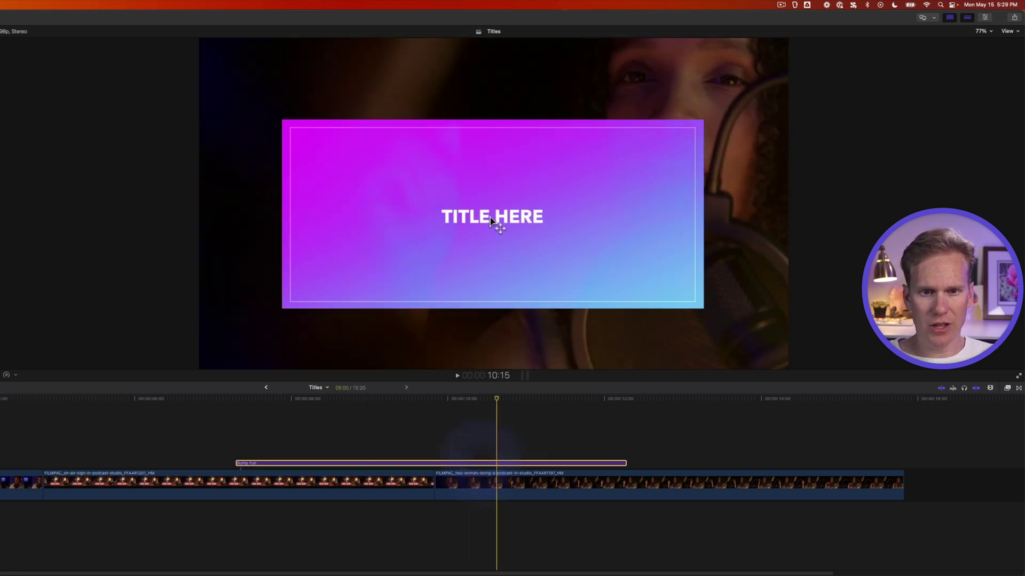
double_click(483, 215)
key(super+a)
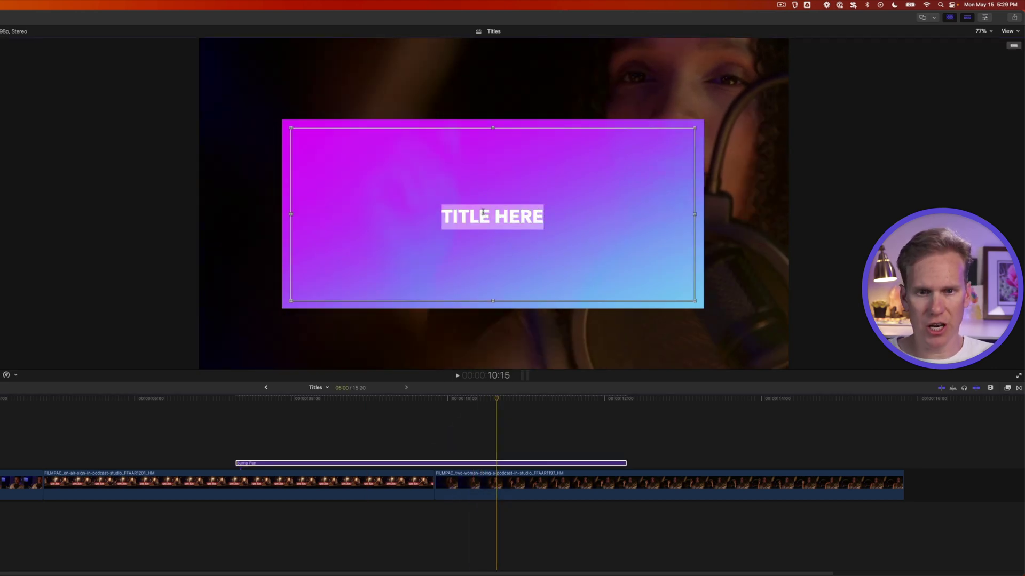
text(STUPID RAISINS)
key(Escape)
key(space)
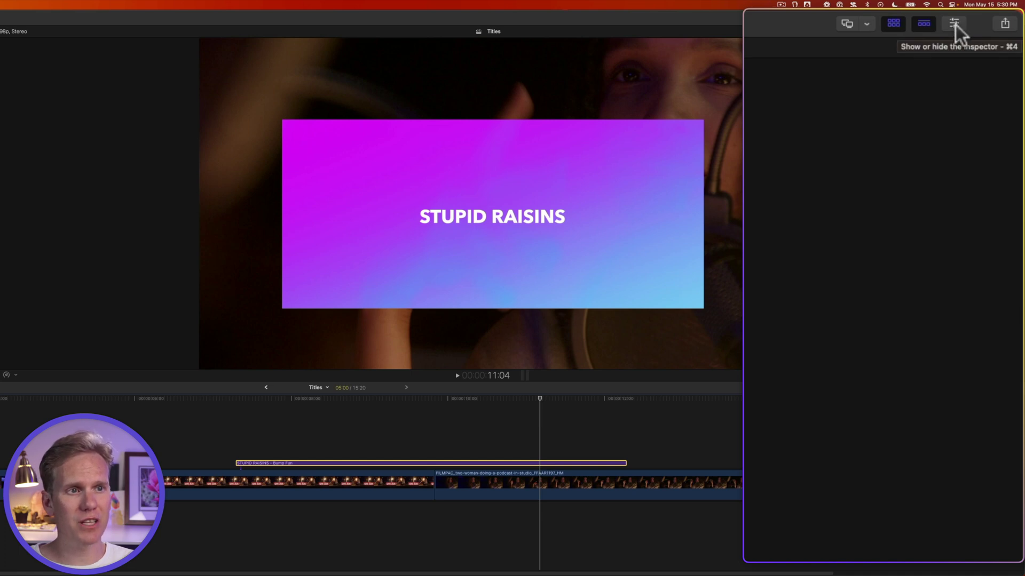
Change the title text to STUPID RAISINS! in Barlow Black at size 288
click(955, 25)
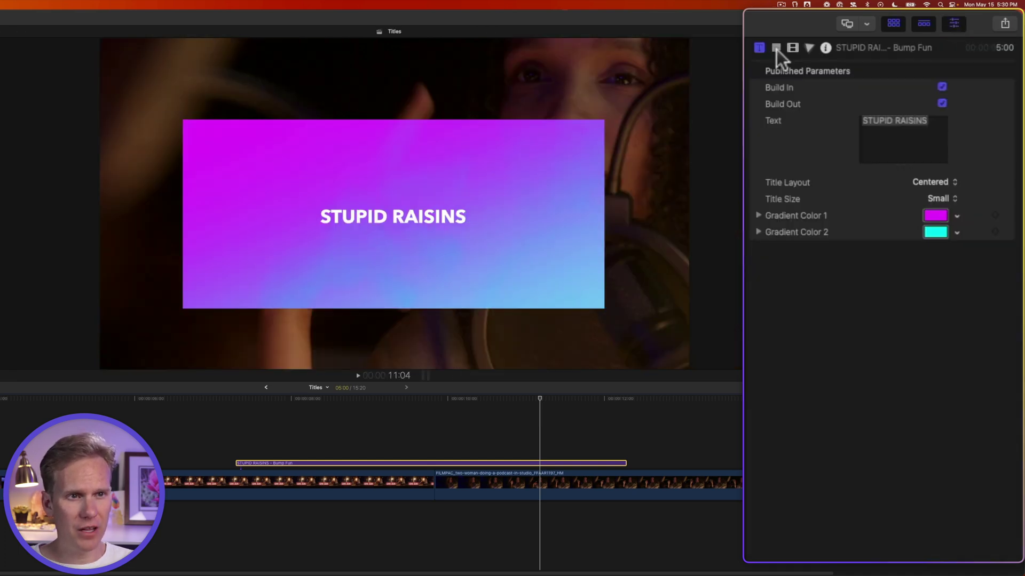
click(776, 47)
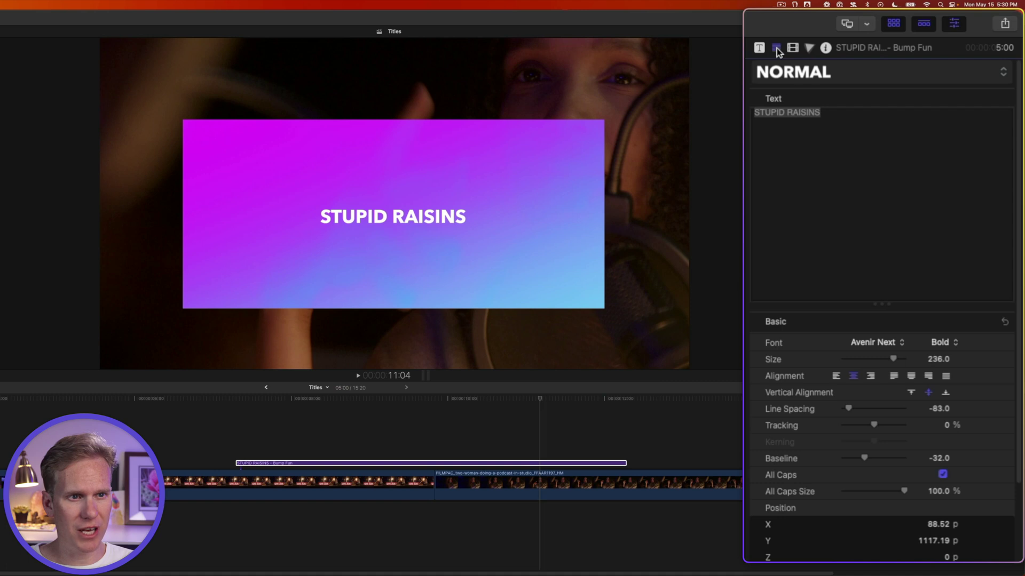
click(870, 117)
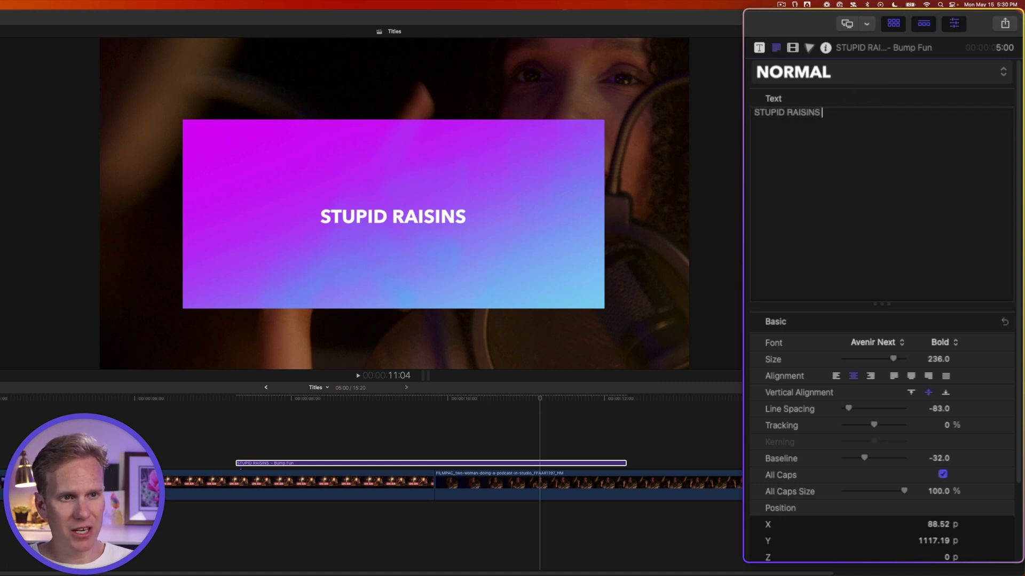
text(!)
click(878, 342)
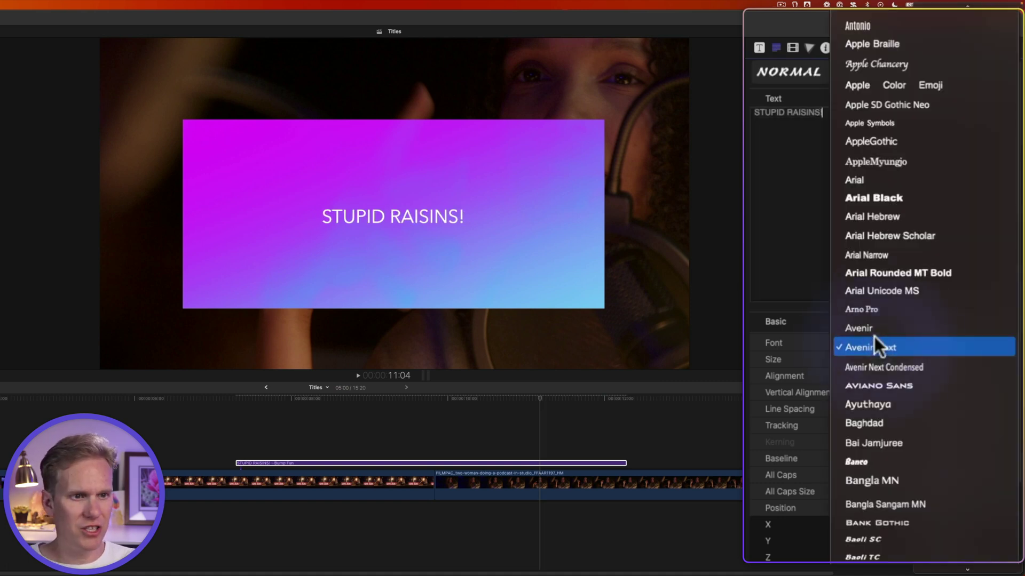
key(Escape)
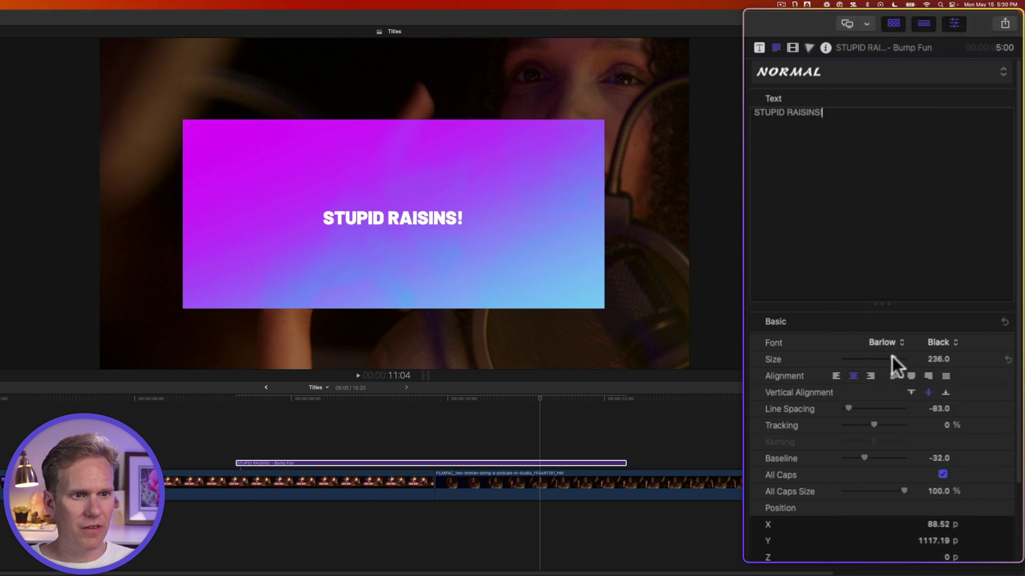
drag(893, 357, 923, 353)
Set the title's face color to bluish purple
scroll(928, 402, down, 3)
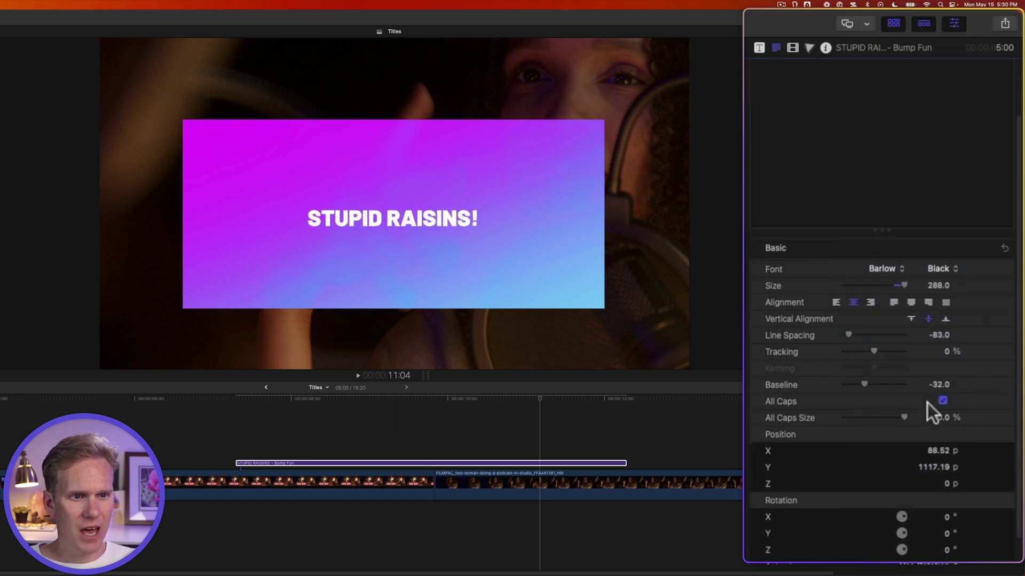
scroll(928, 403, down, 4)
scroll(950, 528, down, 2)
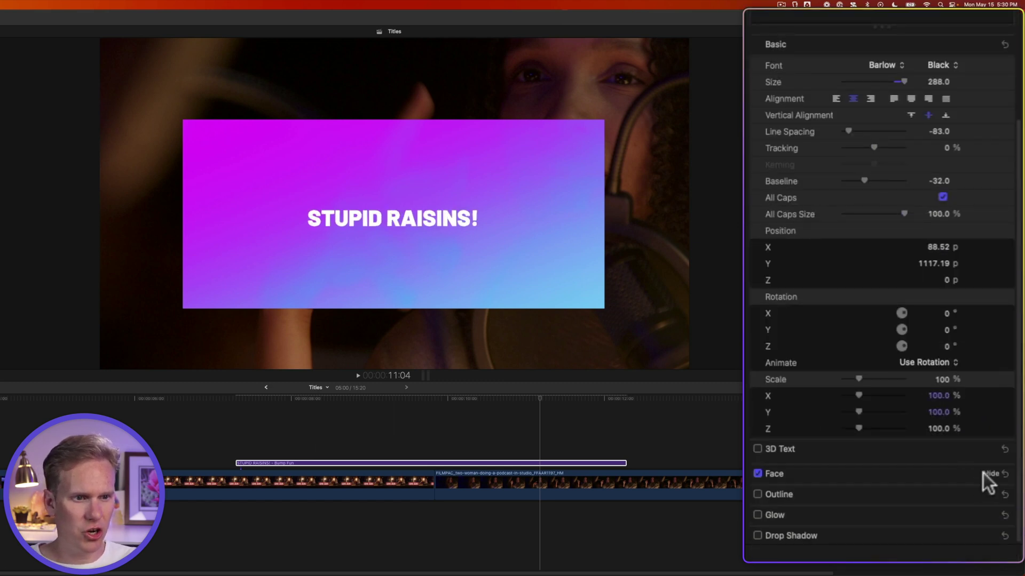
click(983, 473)
scroll(974, 470, down, 1)
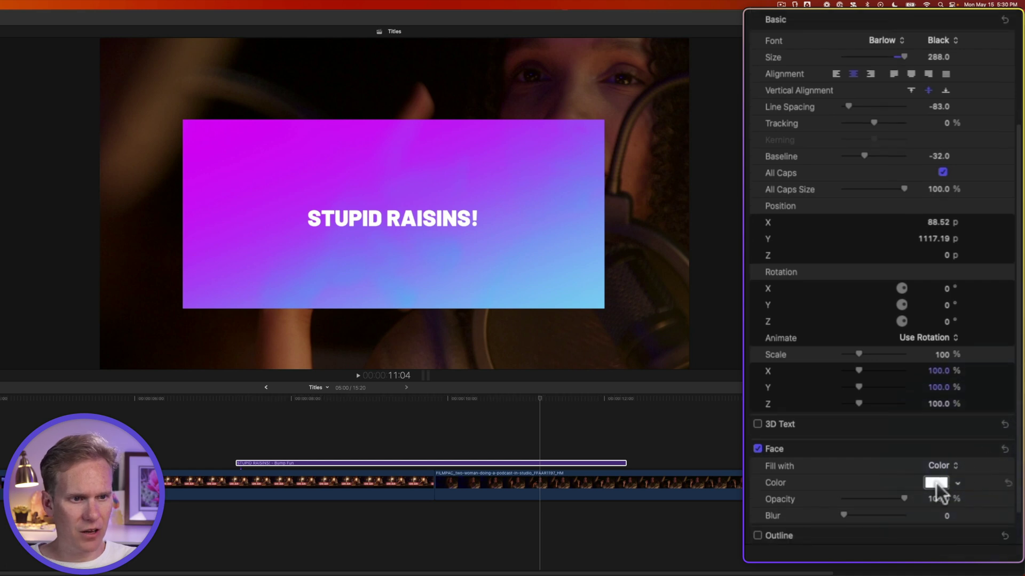
click(936, 483)
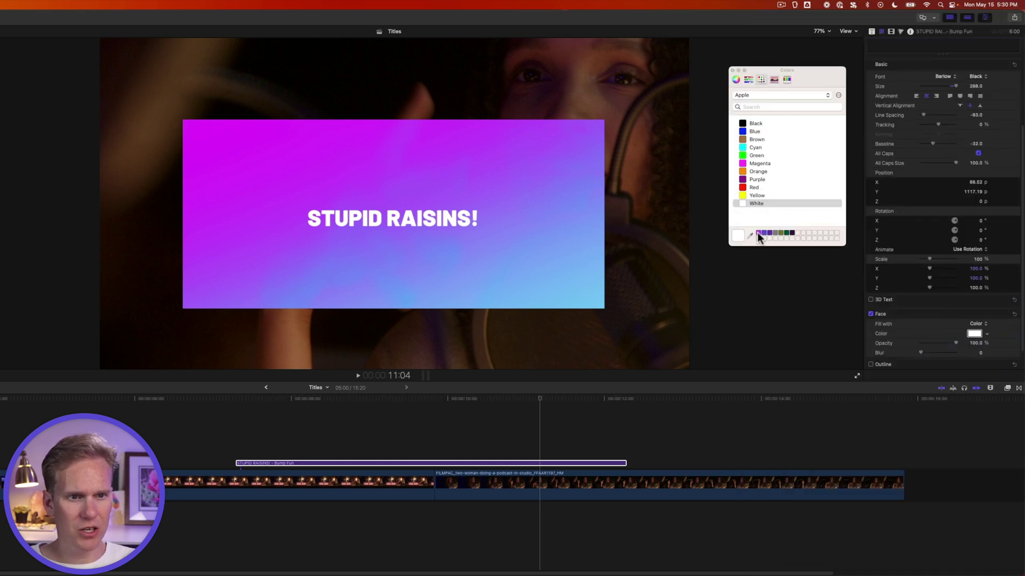
click(760, 234)
click(765, 233)
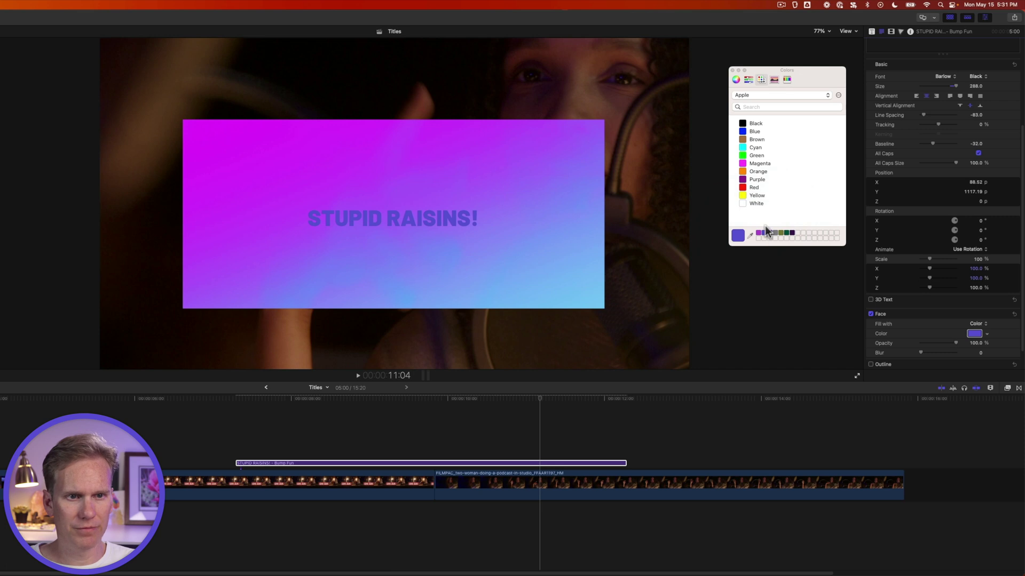
click(733, 69)
Set the Title Layout to Left and the Title Size to Large
click(760, 47)
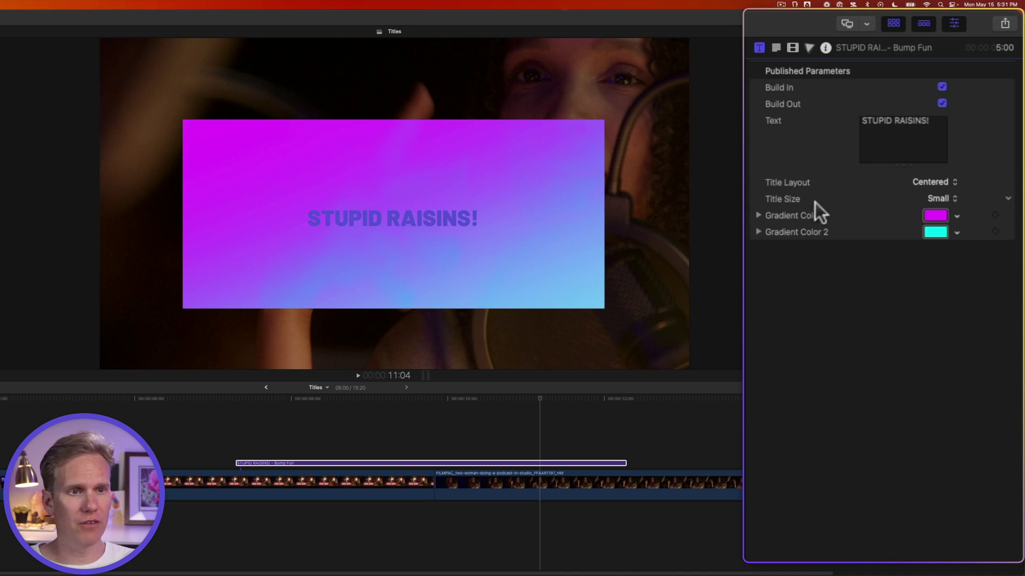
click(952, 182)
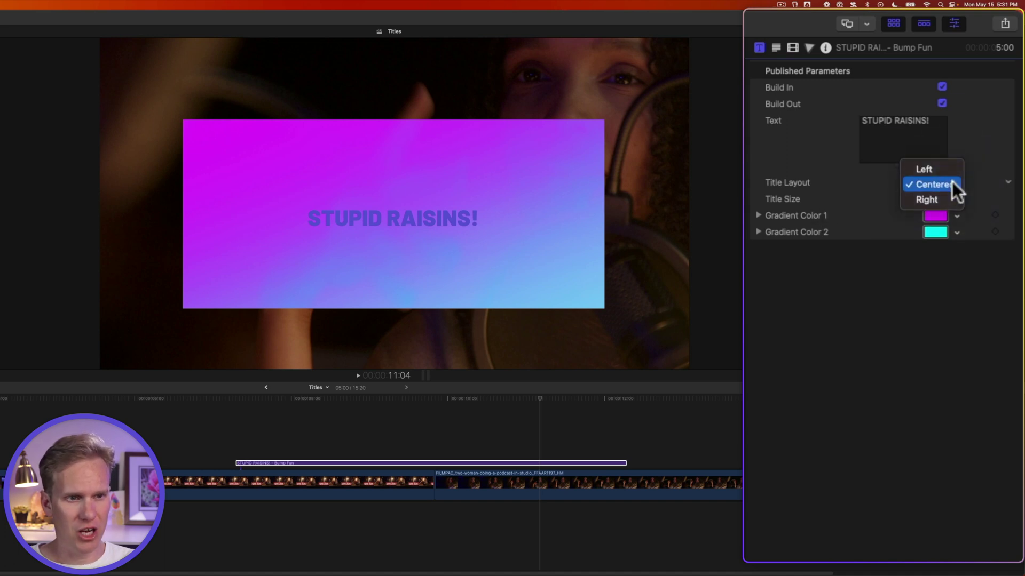
click(924, 169)
click(940, 199)
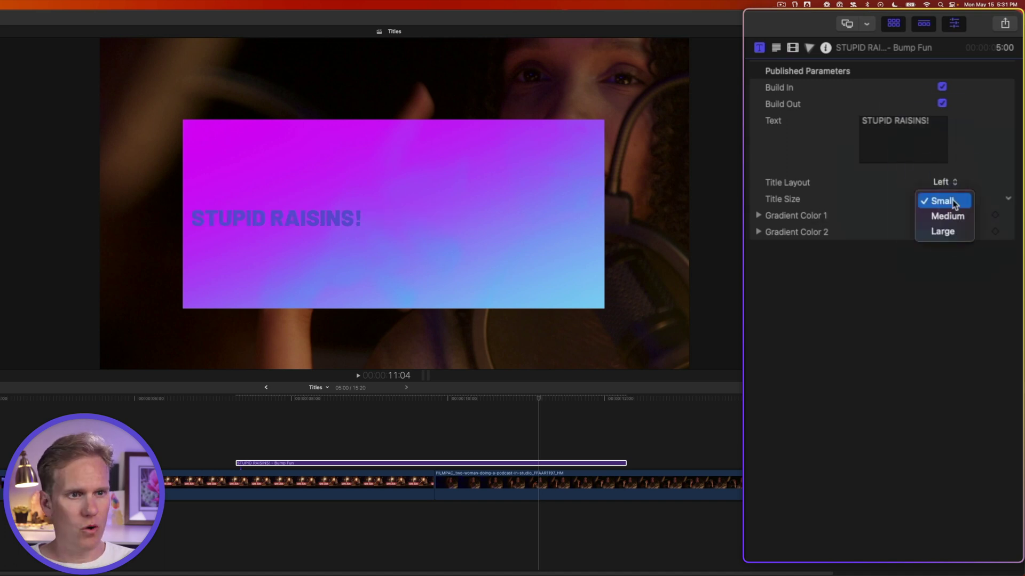
click(950, 232)
Set Gradient Color 1 to bright green and Gradient Color 2 to dark teal
click(938, 216)
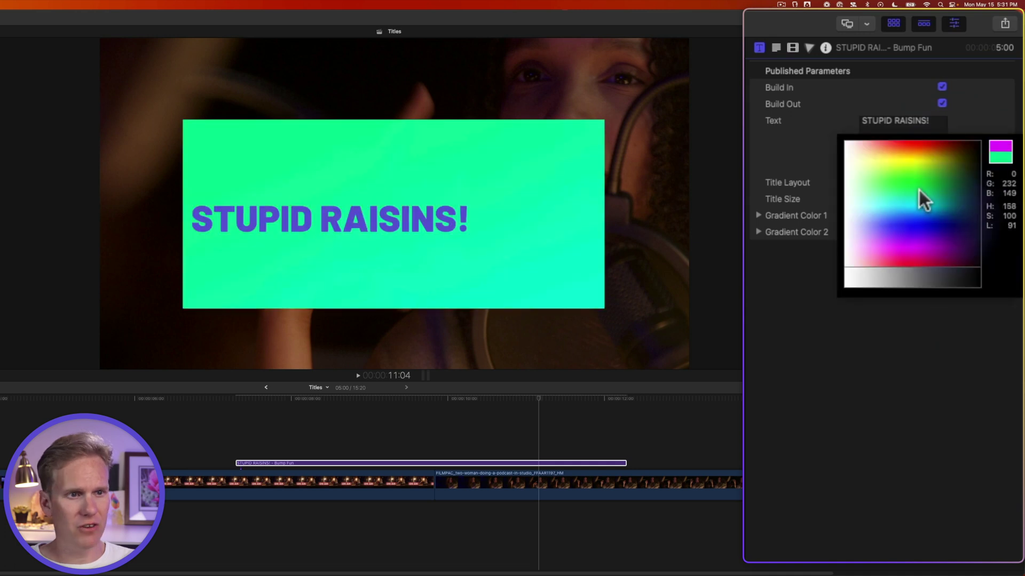
click(912, 187)
click(939, 233)
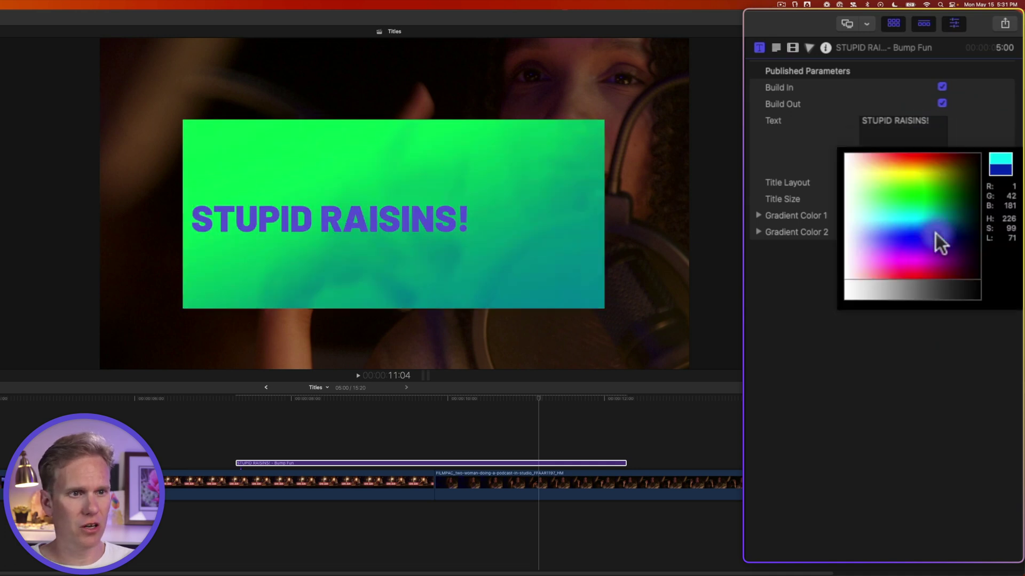
click(954, 210)
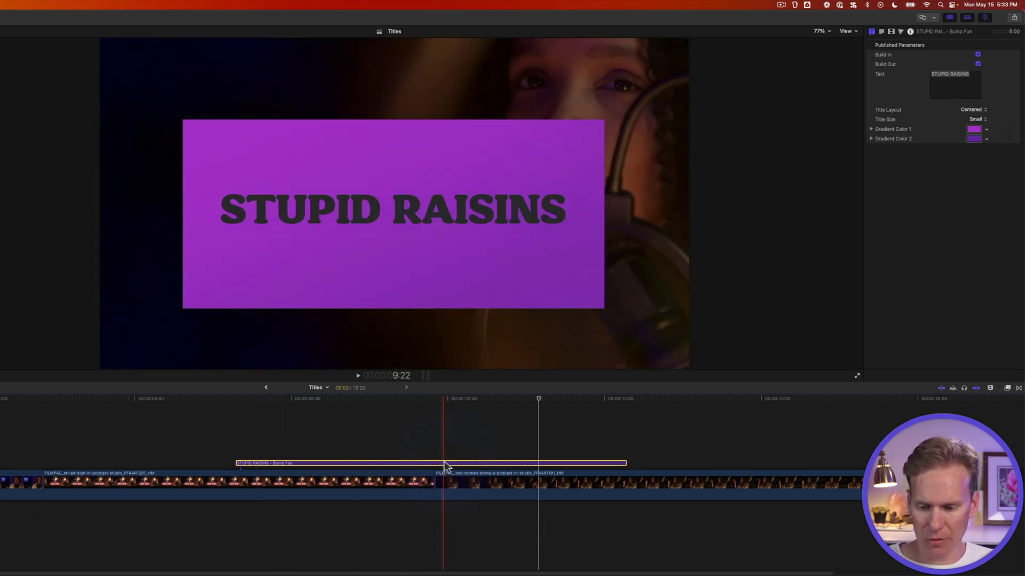
Make a compound clip named Stupid Raisins Title in the Tutorials event with Option-G
key(alt+g)
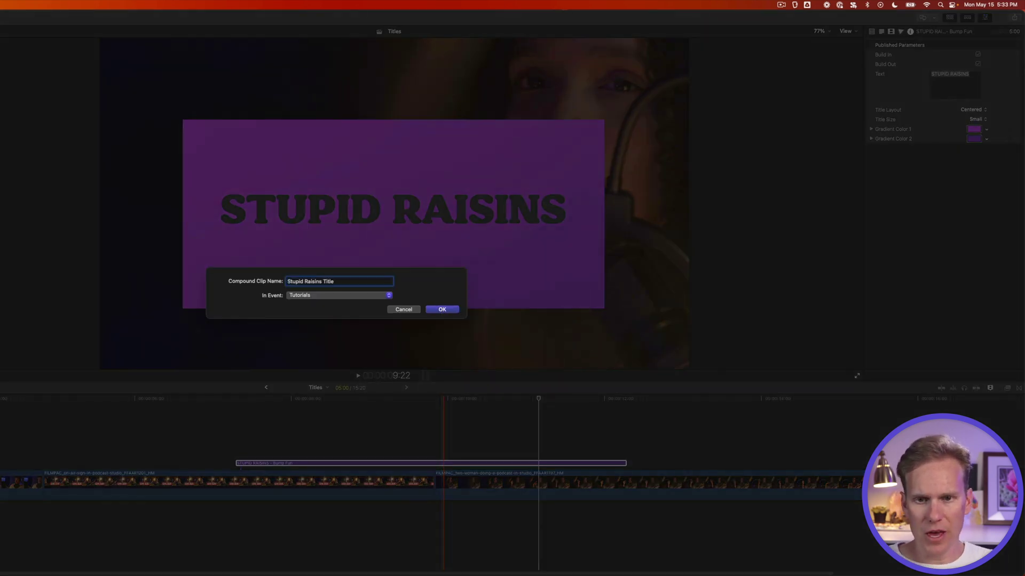
click(442, 309)
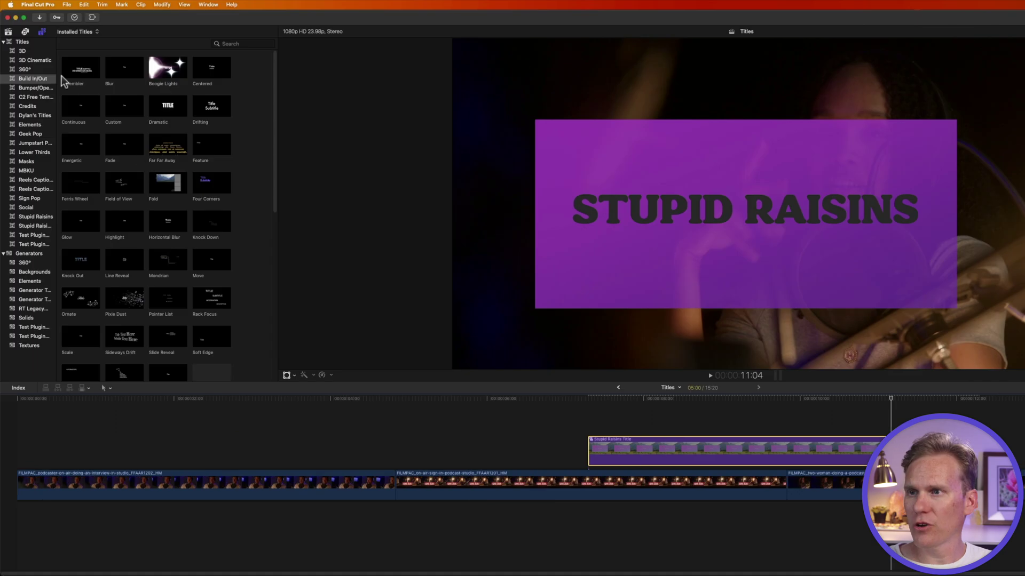
In the Libraries browser, expand No Data and open the Overview project
click(8, 32)
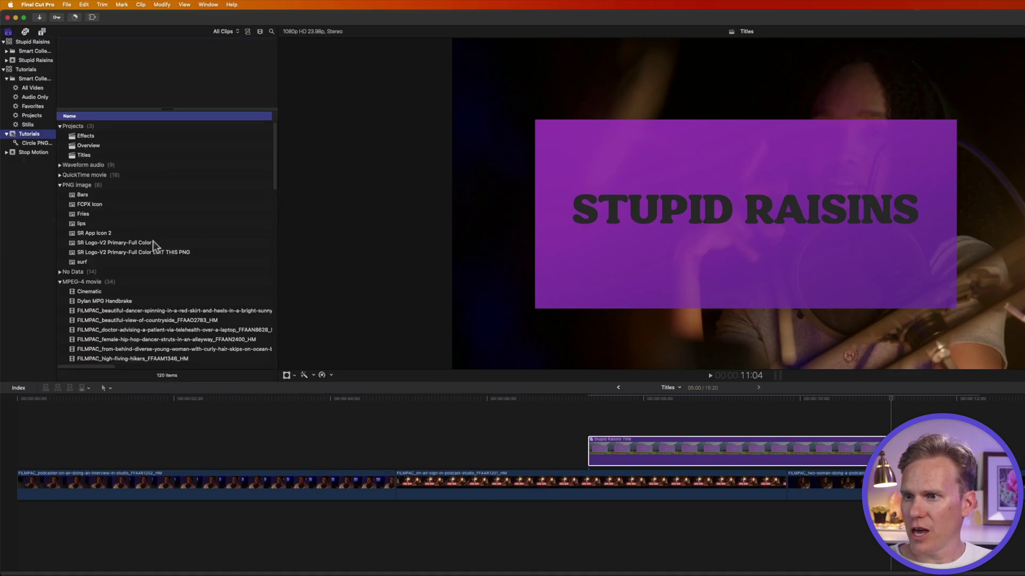
click(60, 273)
scroll(157, 269, down, 3)
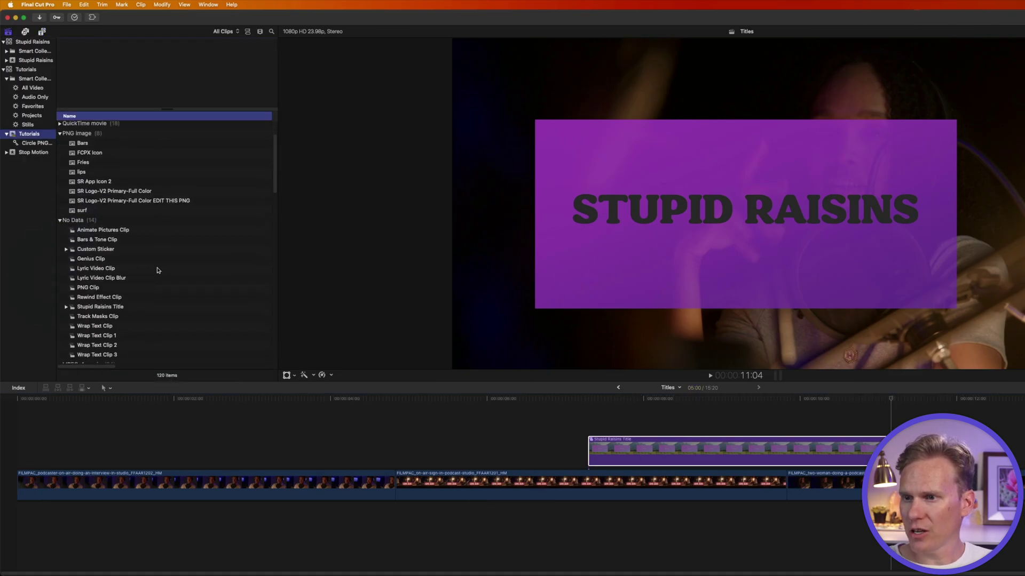
scroll(158, 270, down, 2)
click(123, 286)
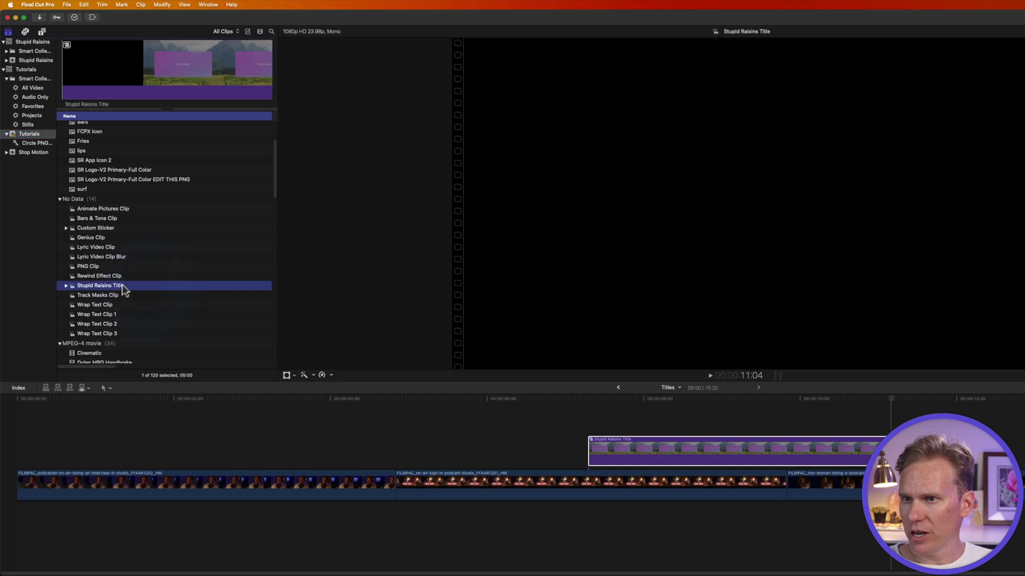
scroll(136, 280, up, 4)
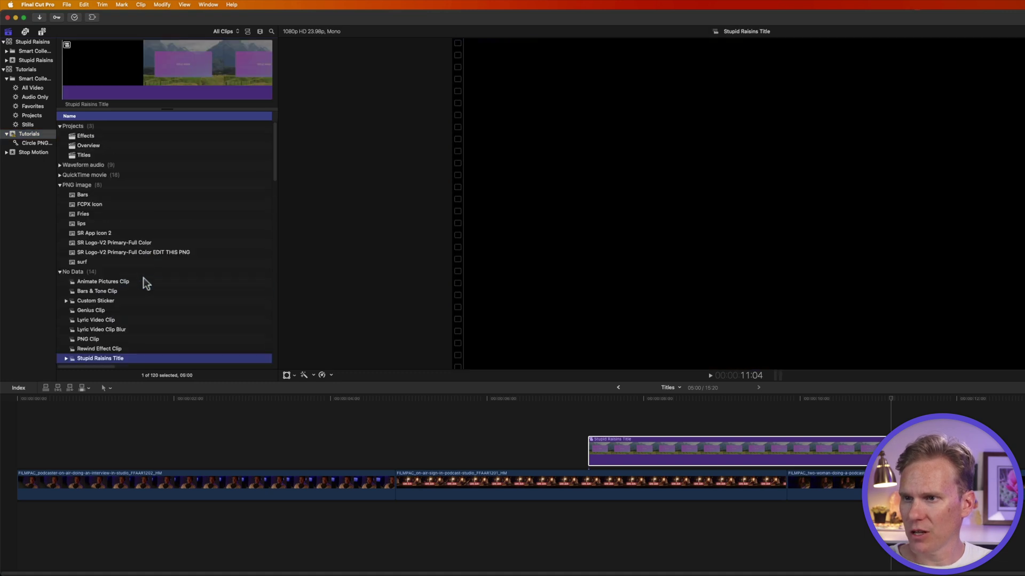
double_click(111, 146)
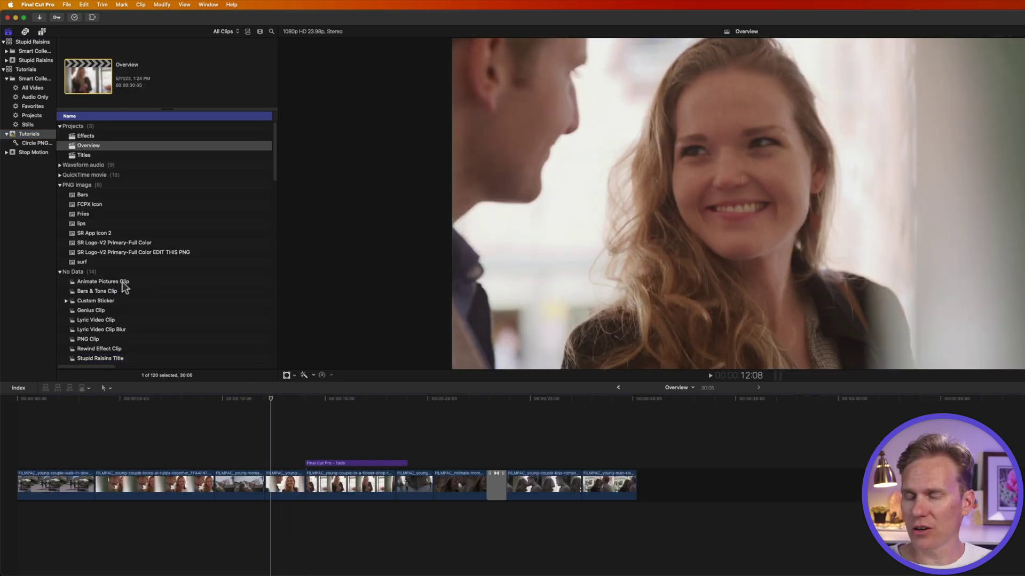
Connect Stupid Raisins Title above the Overview storyline near its start and play it
scroll(103, 302, down, 2)
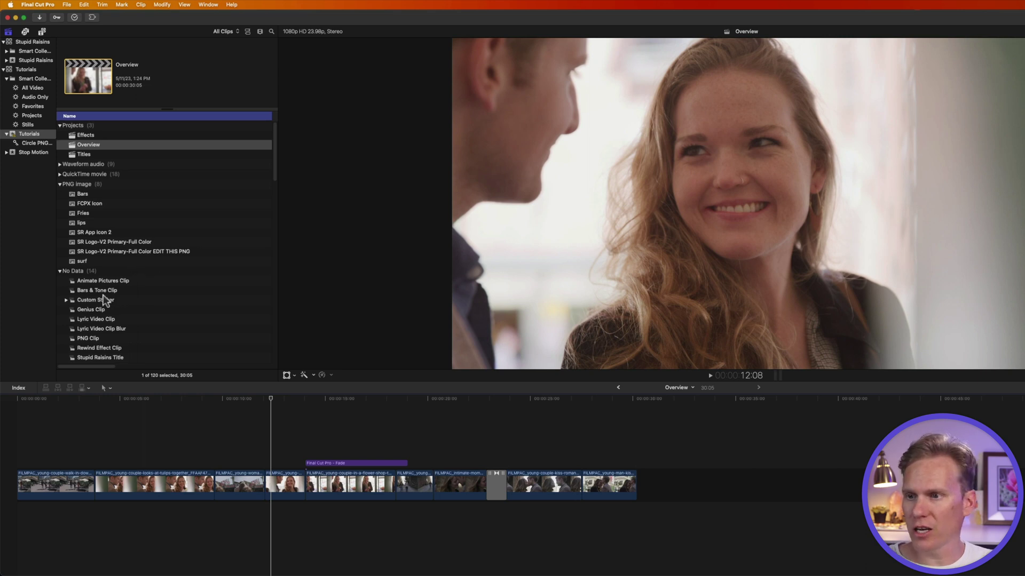
scroll(94, 286, down, 2)
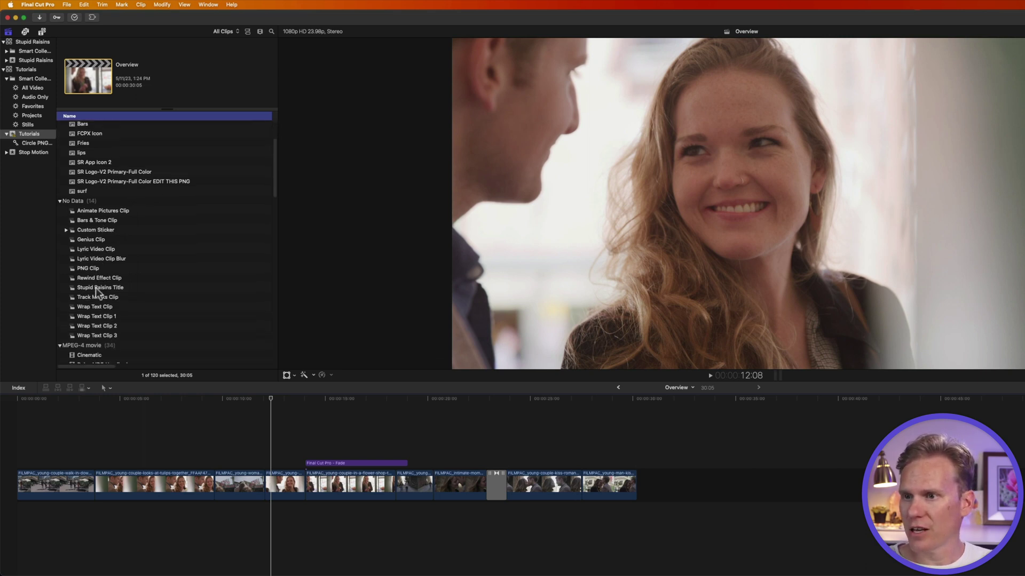
click(96, 287)
drag(167, 319, 190, 448)
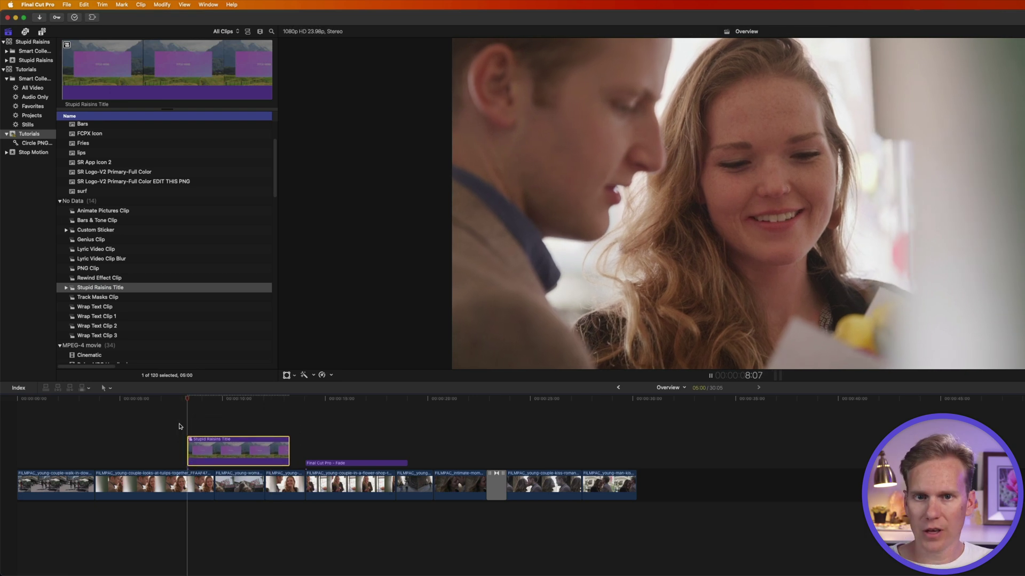
key(space)
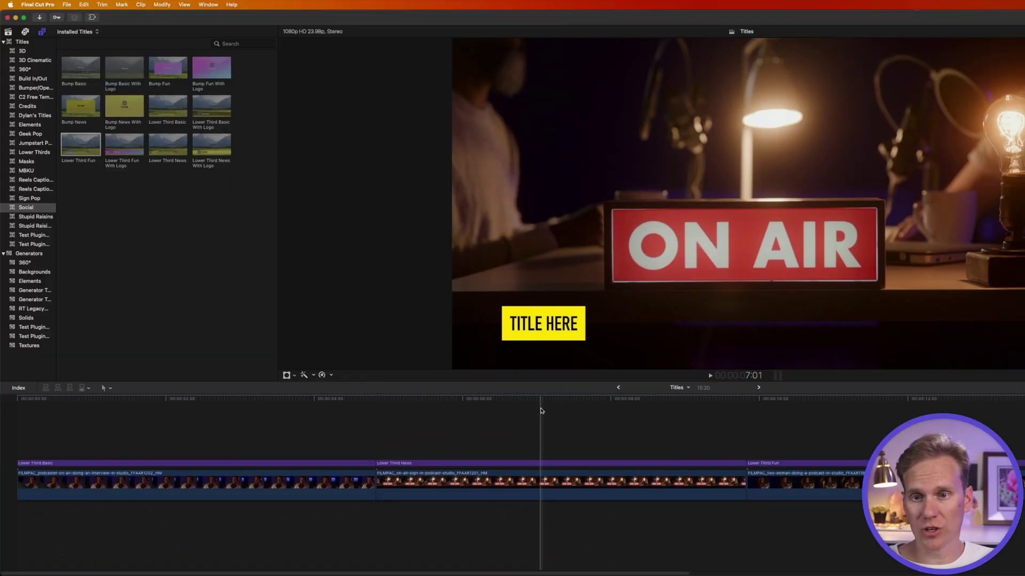
Check the Lower Third Basic title and park the playhead on the ON AIR shot
click(446, 426)
click(335, 432)
click(334, 463)
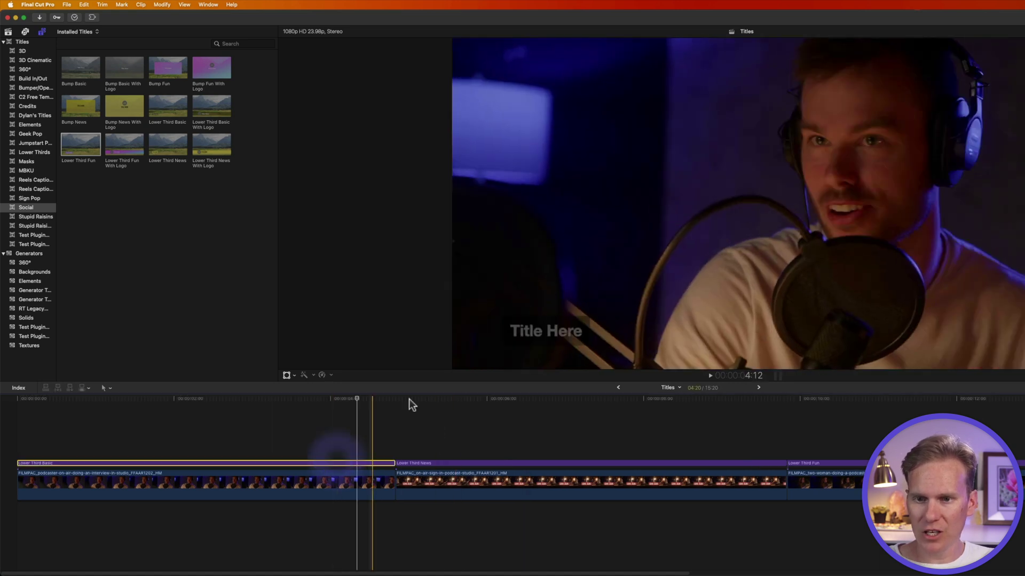
click(562, 422)
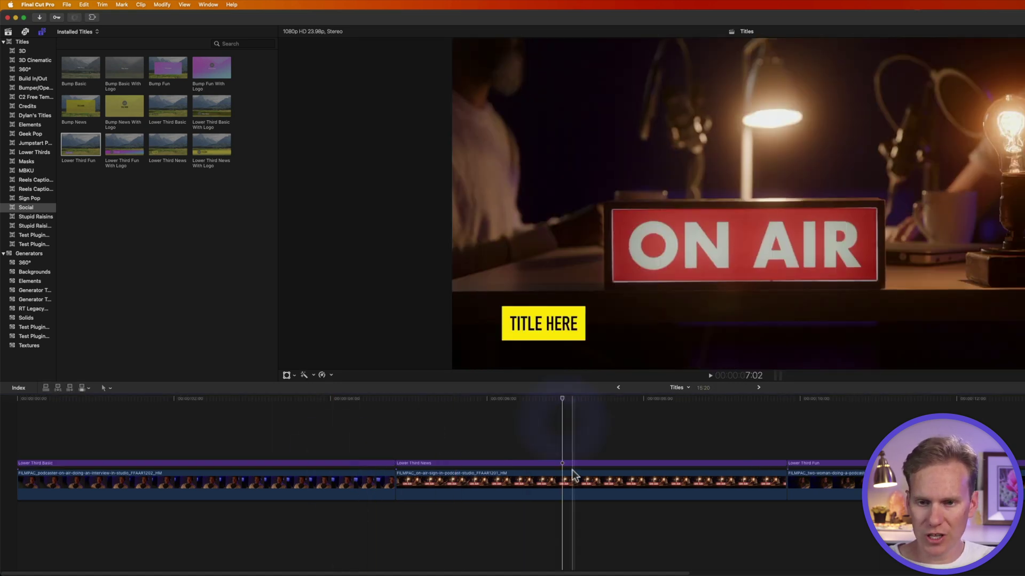
click(573, 462)
Set Find and Replace Title Text to replace Title Here with Stupid Raisins in all project titles
click(84, 4)
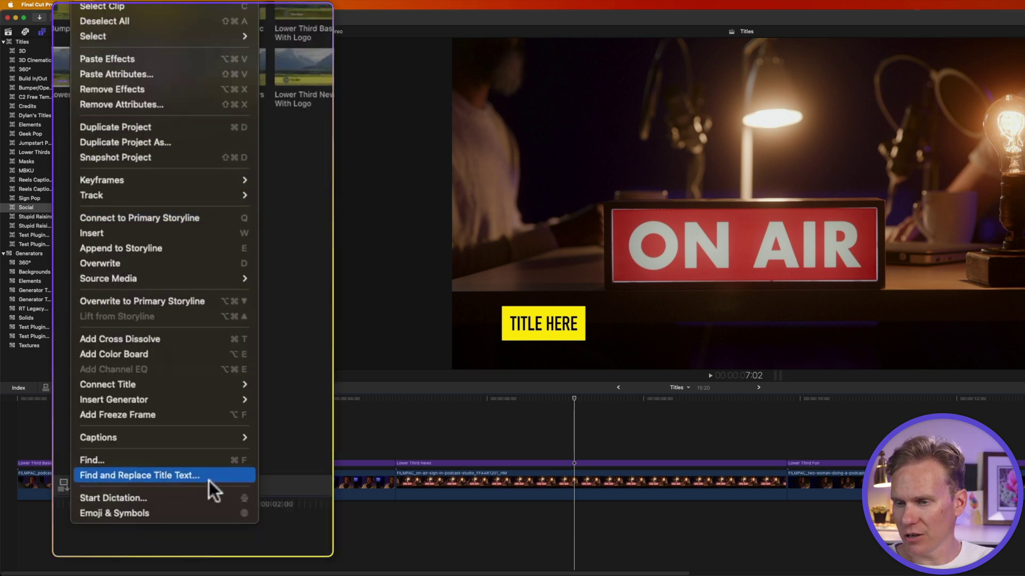
click(210, 478)
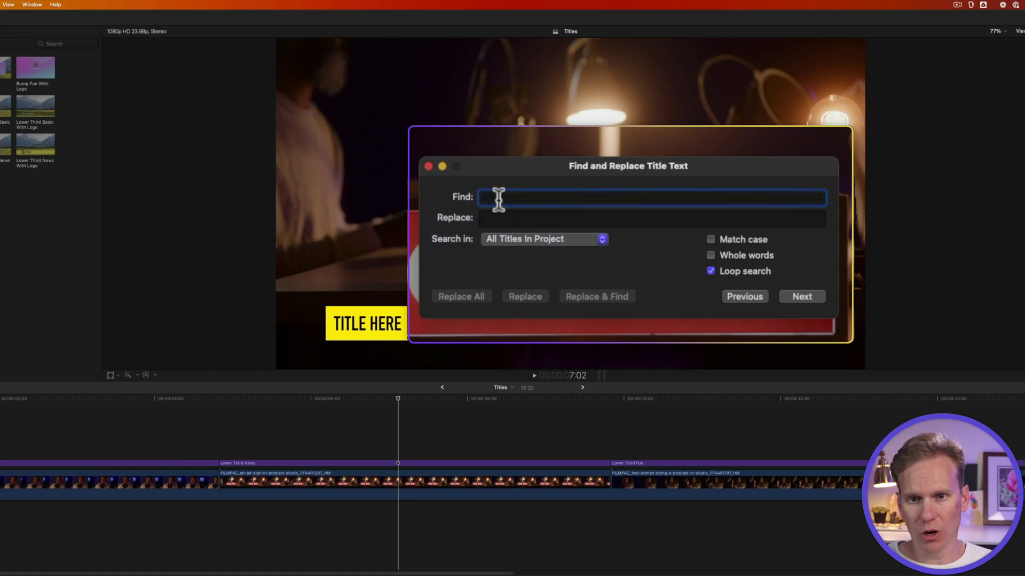
text(Title Here)
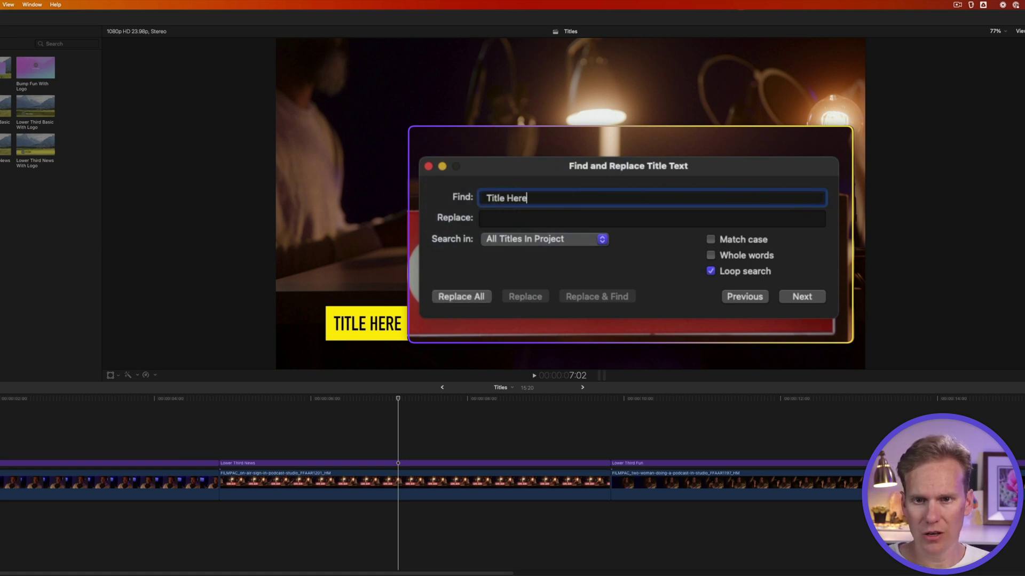
click(651, 219)
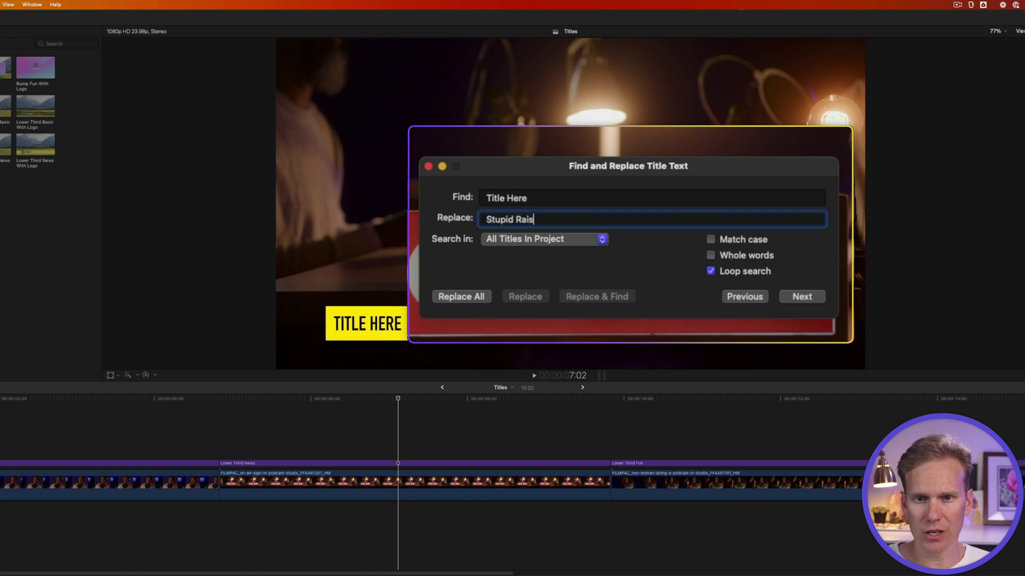
click(517, 237)
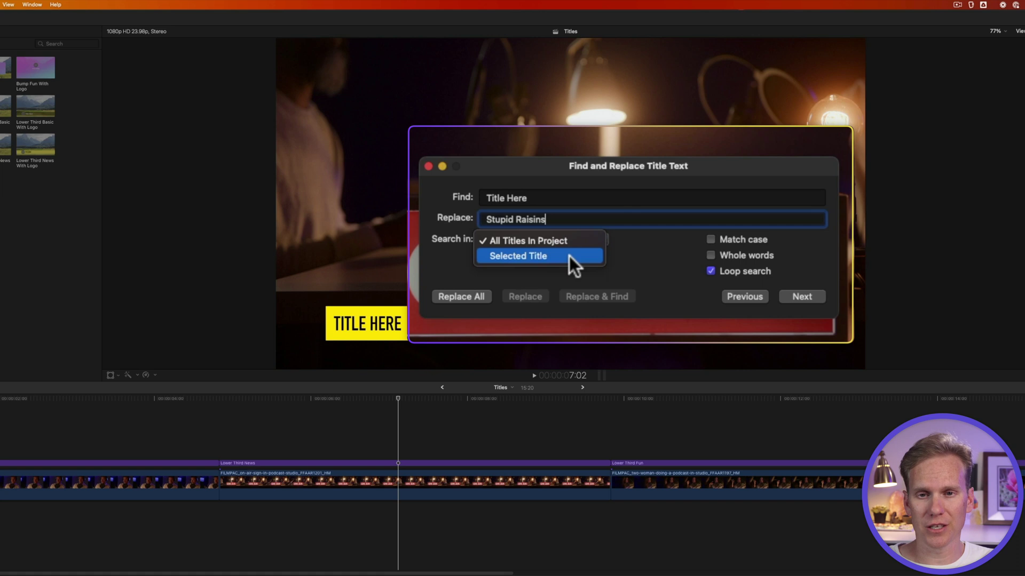
click(570, 239)
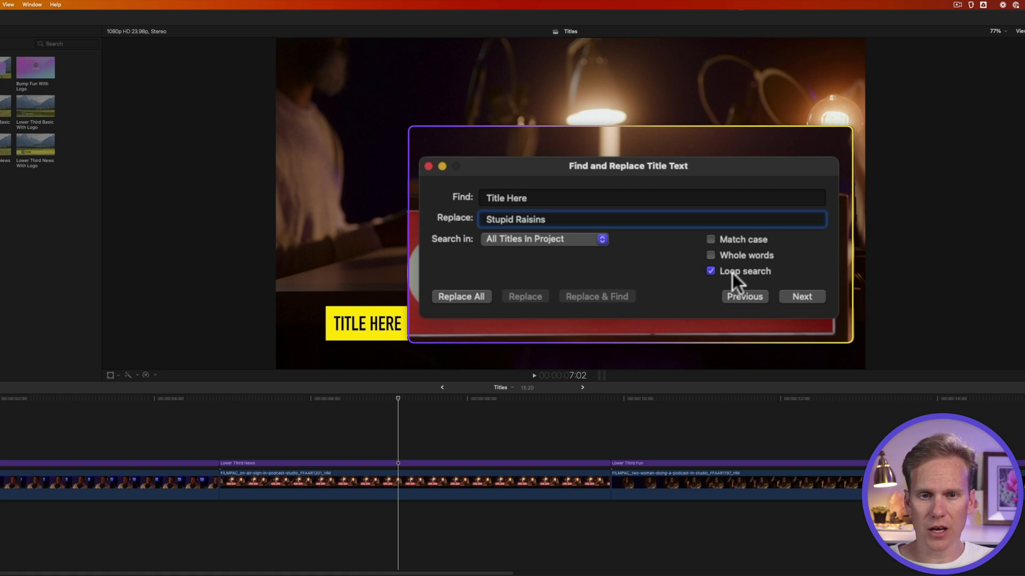
click(520, 458)
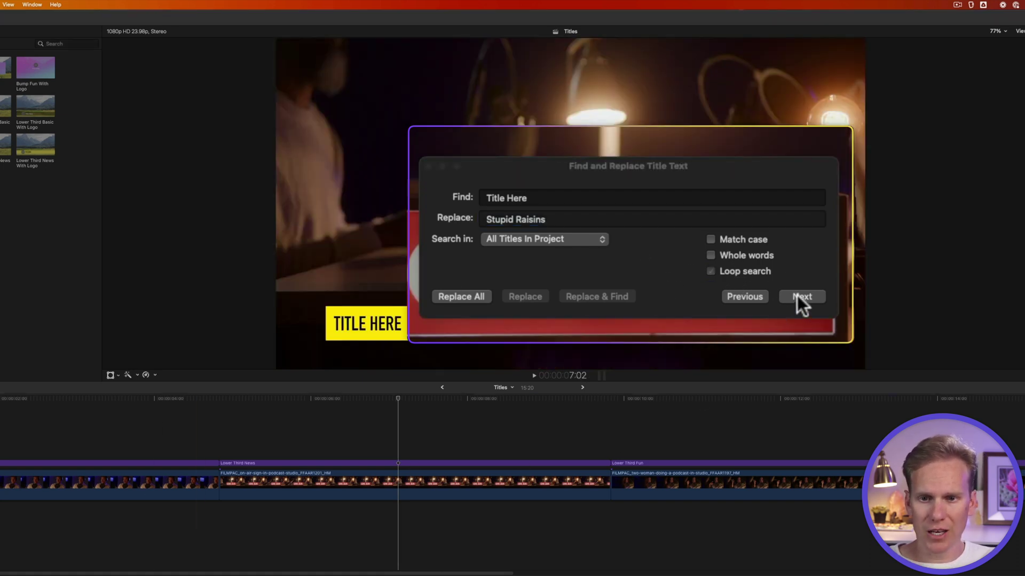
Step through the matching titles, Replace All, and close the window
click(800, 297)
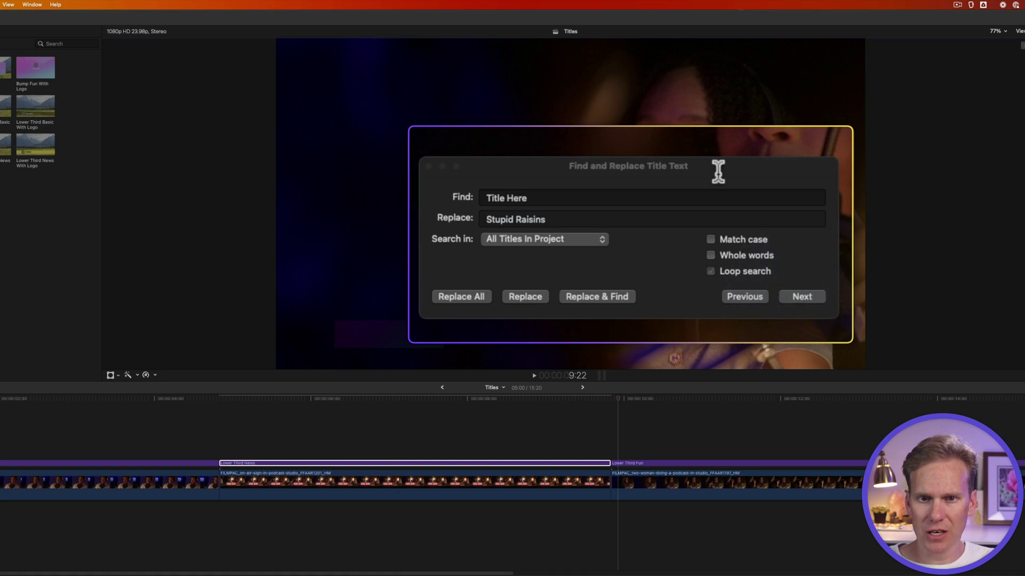
click(720, 174)
click(802, 292)
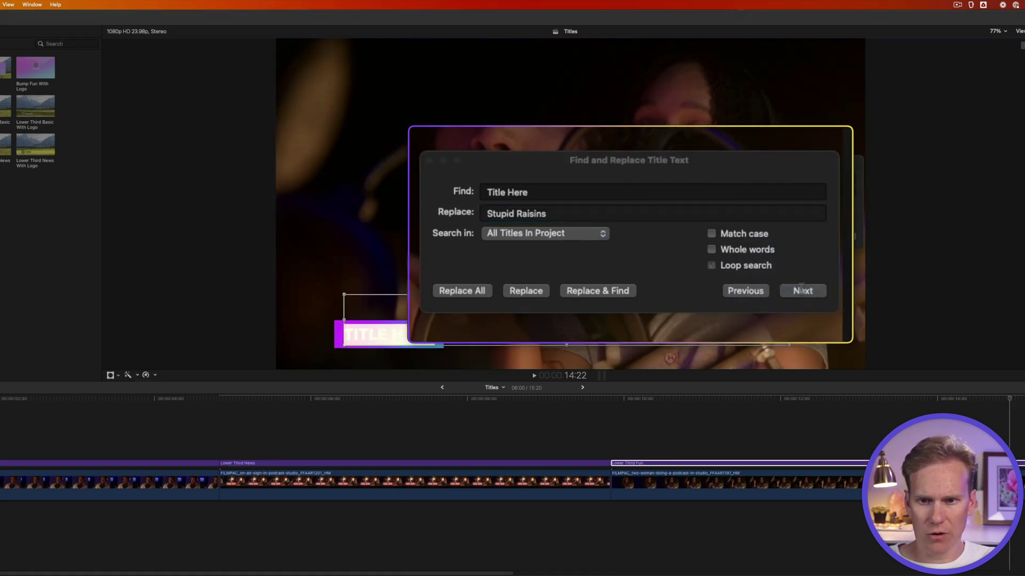
click(803, 291)
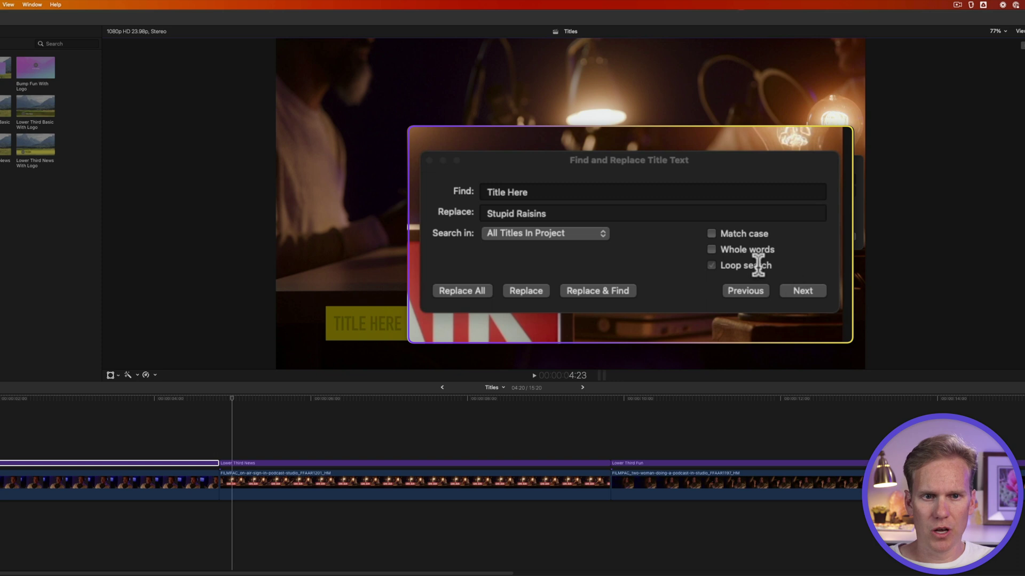
click(665, 248)
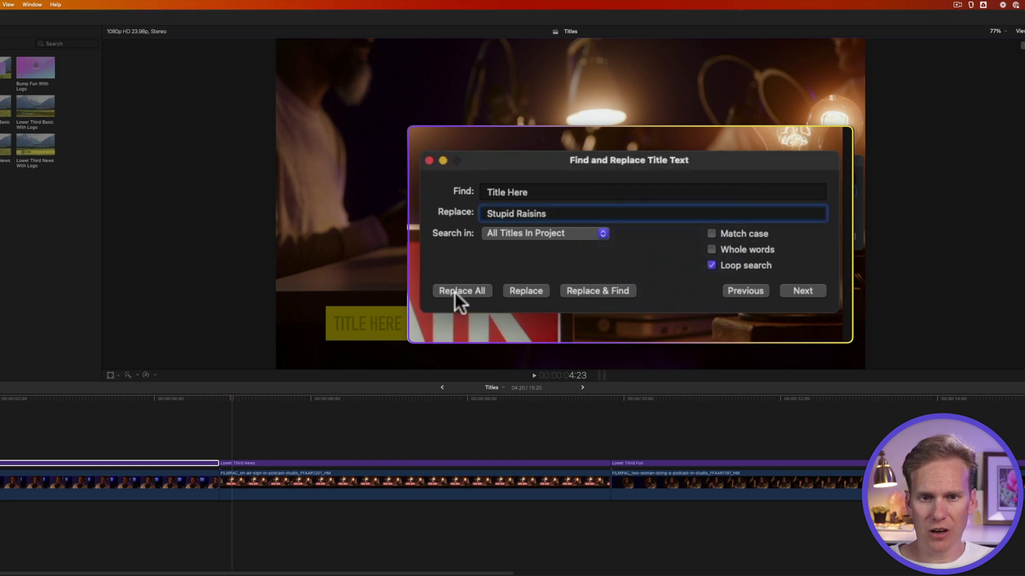
click(455, 292)
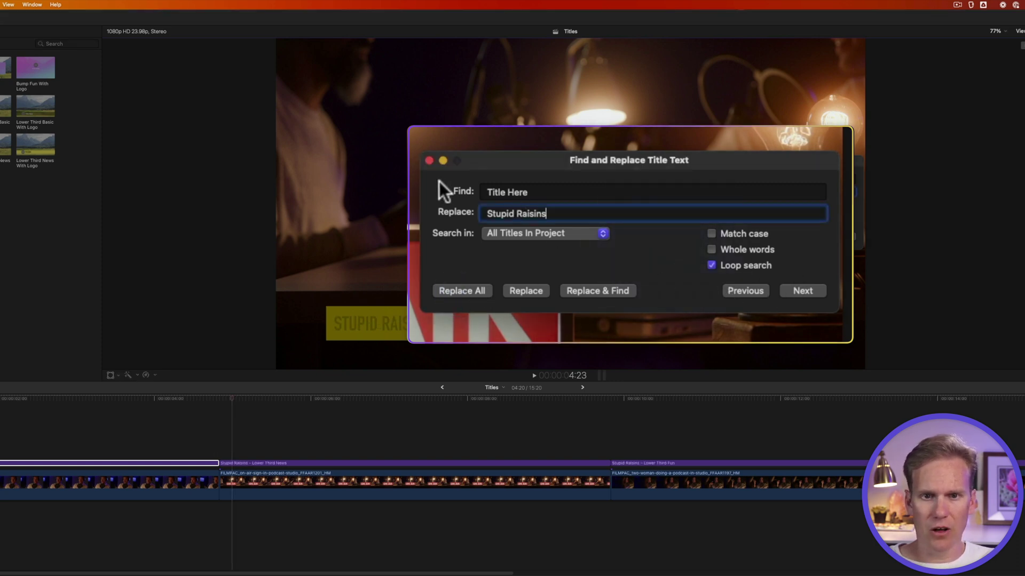
click(429, 160)
click(26, 427)
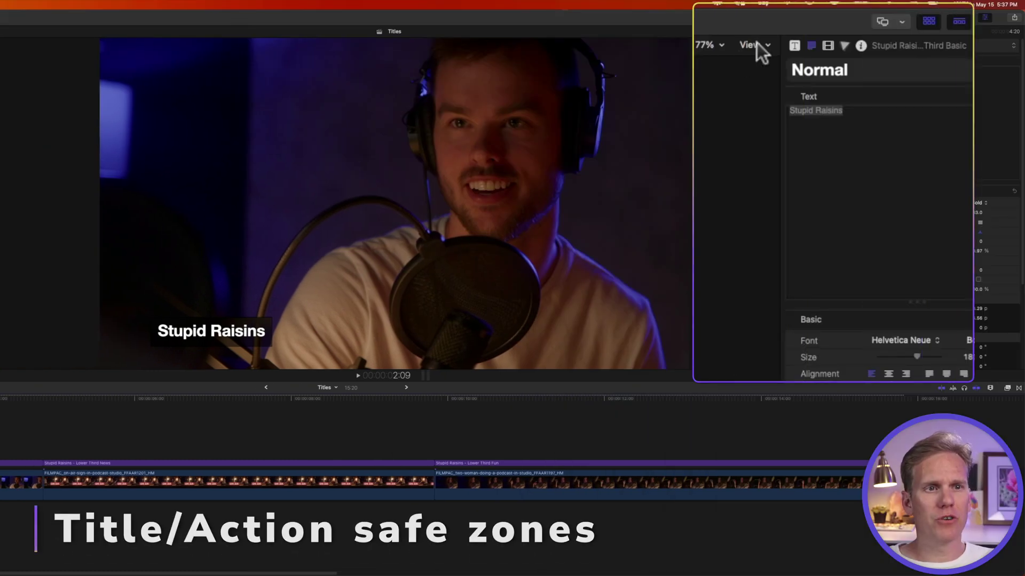
click(758, 46)
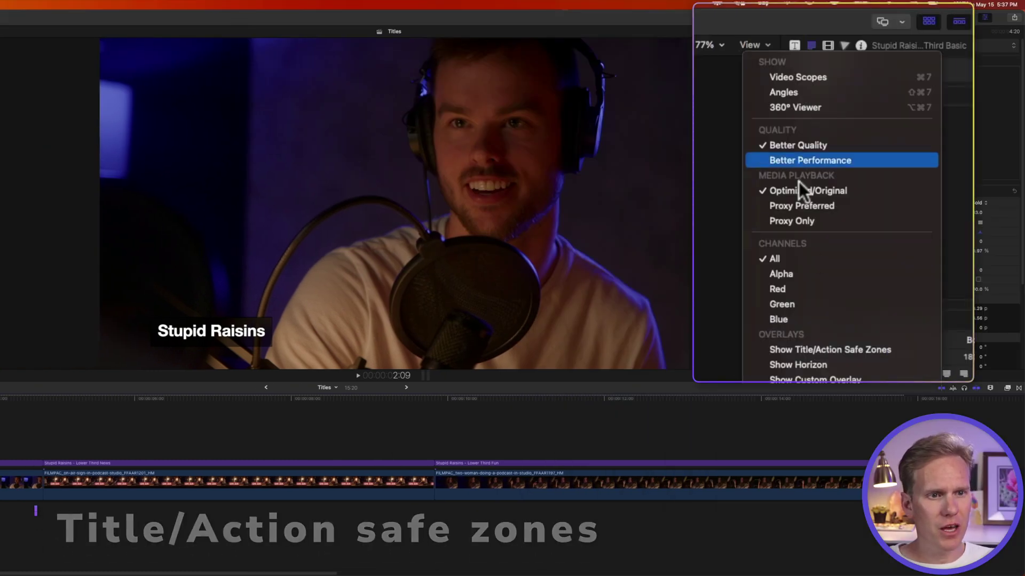
click(870, 356)
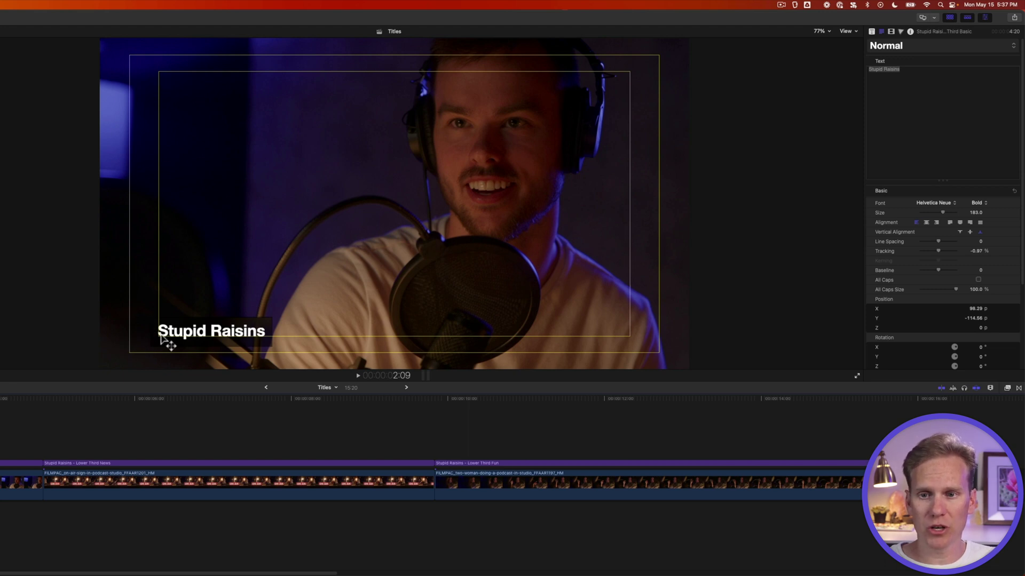
click(846, 32)
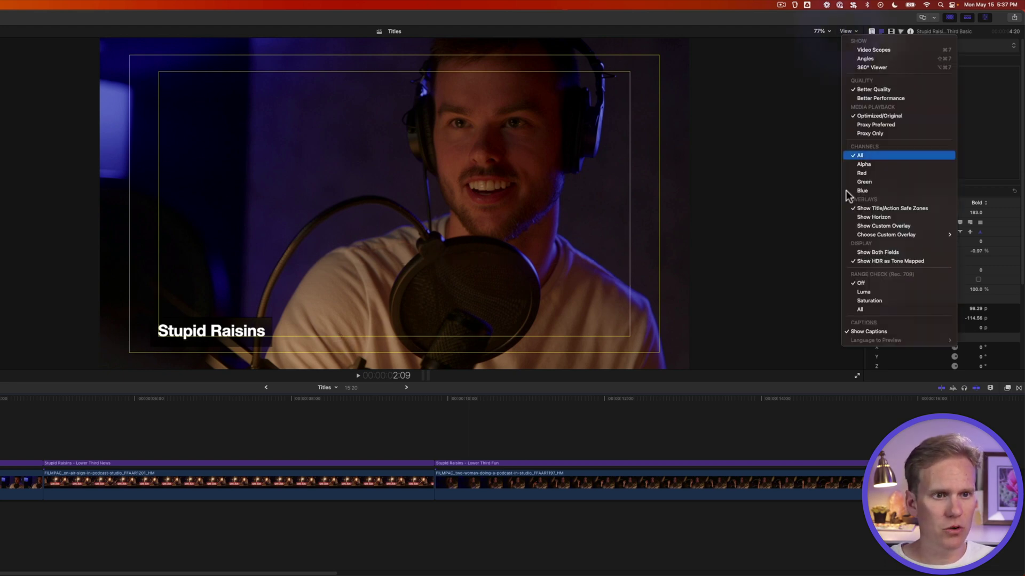
click(892, 208)
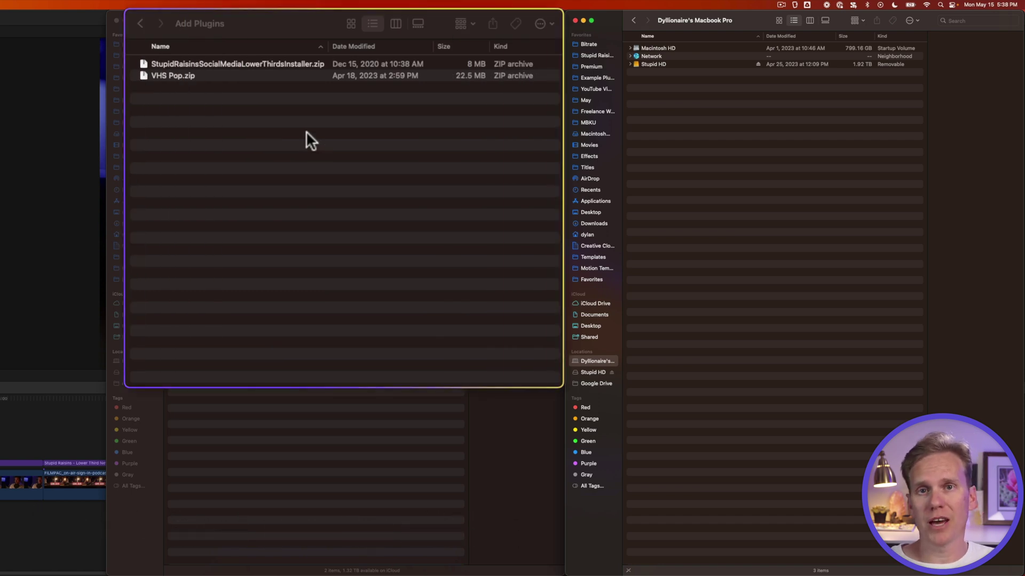
Extract VHS Pop.zip in the Add Plugins window
click(197, 83)
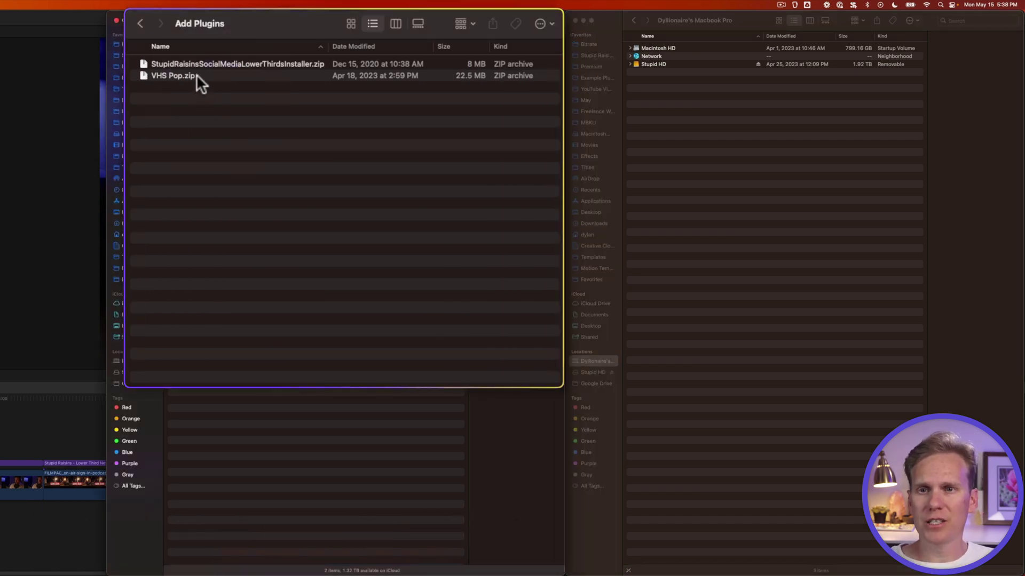
click(197, 75)
double_click(196, 74)
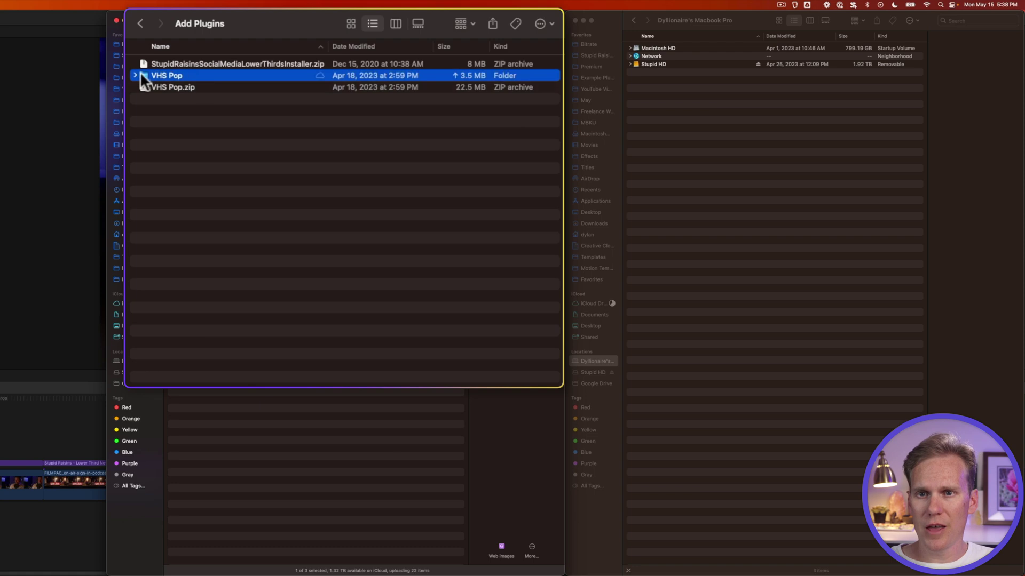
Expand the VHS Pop folder and its Effects, Titles and Transitions subfolders
click(135, 75)
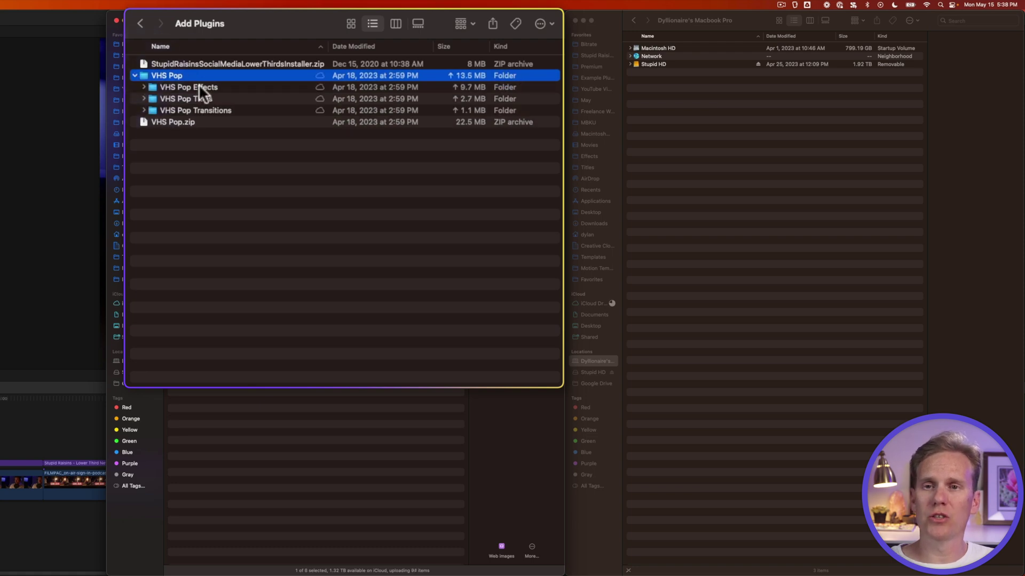
click(203, 85)
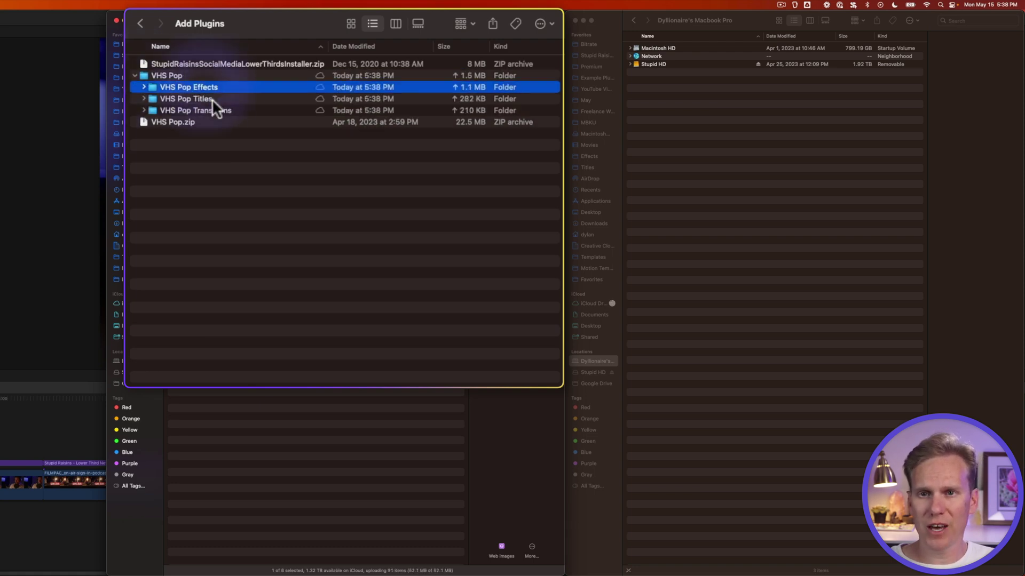
click(212, 99)
click(220, 110)
click(143, 110)
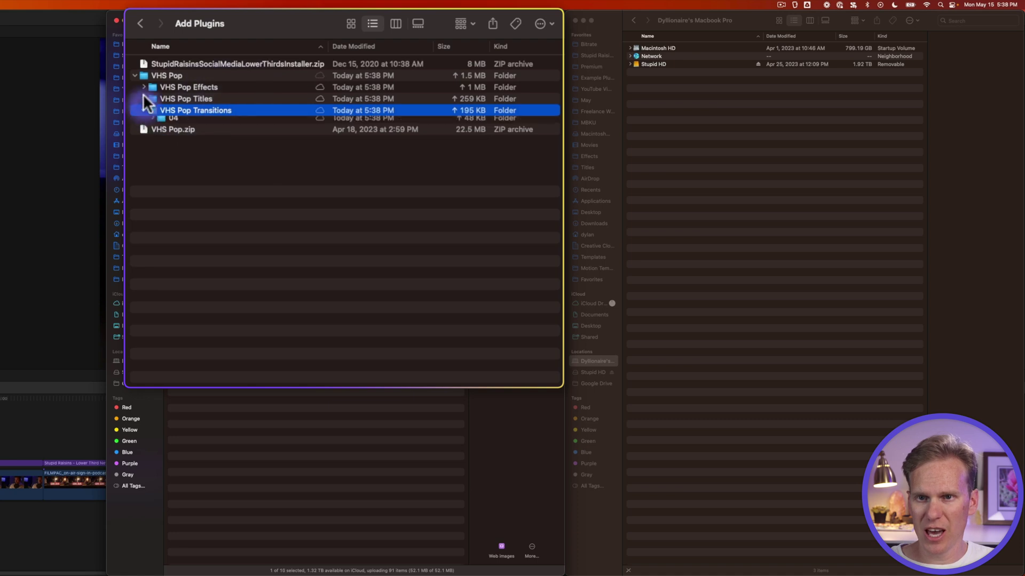
click(143, 98)
click(143, 88)
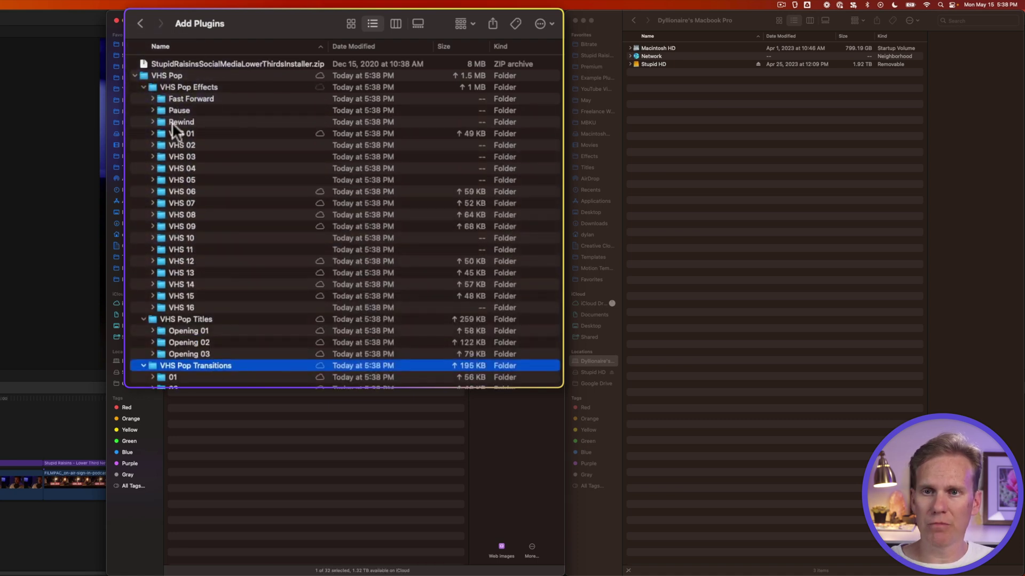
click(684, 123)
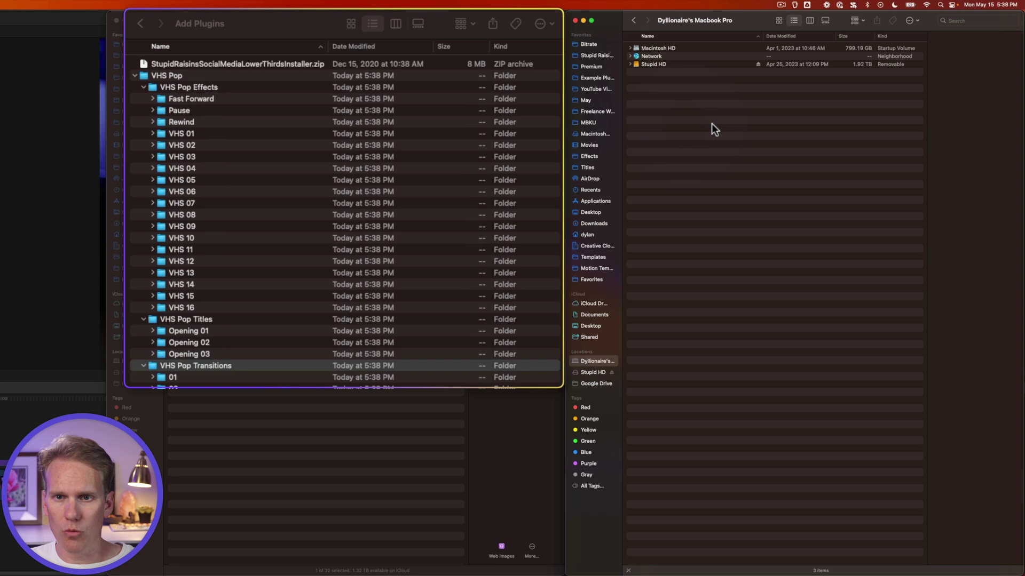
Browse to Macintosh HD > Users > home > Movies > Motion Templates, shown as a list
double_click(658, 48)
click(669, 74)
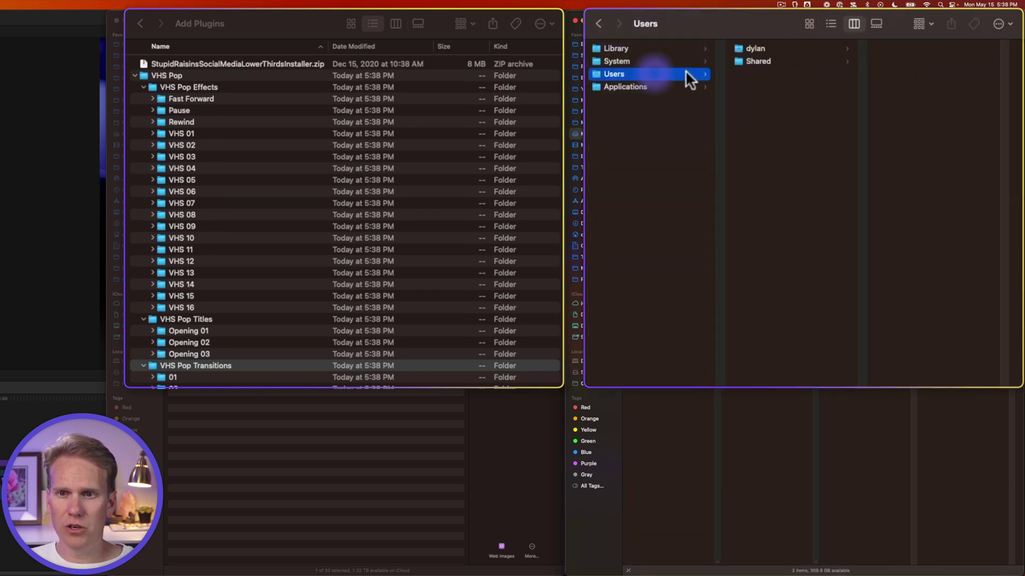
click(773, 49)
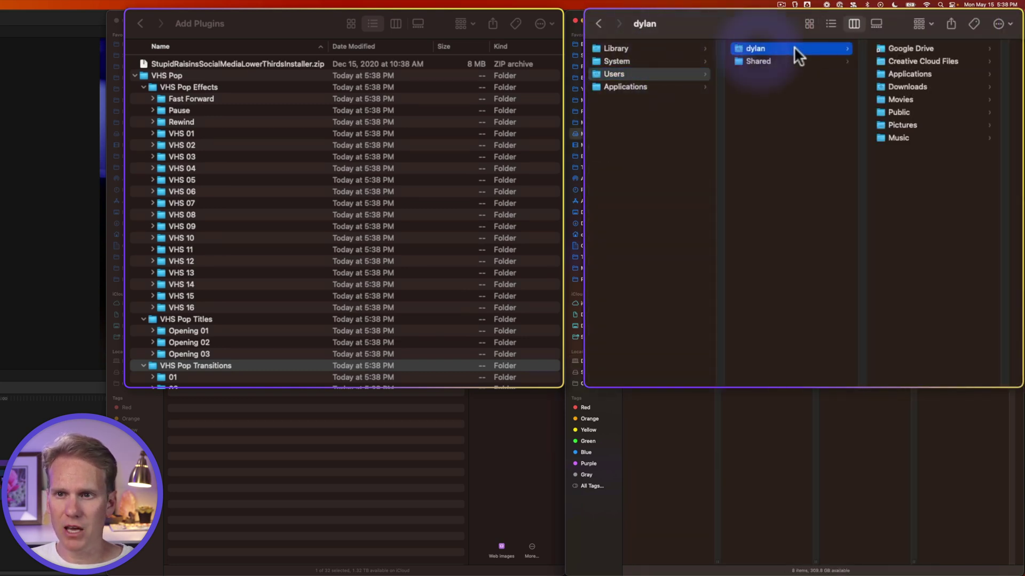
click(910, 100)
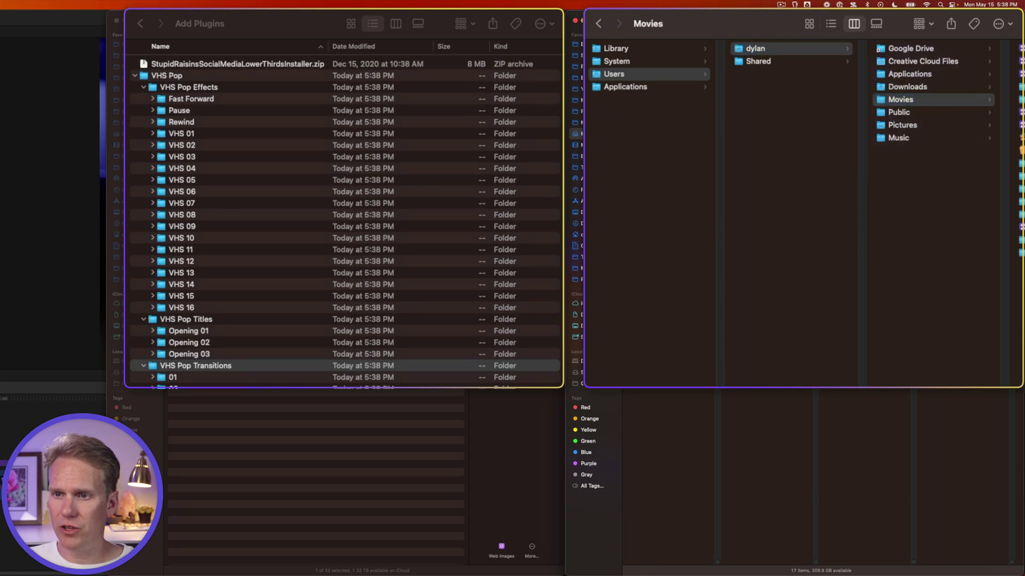
click(932, 239)
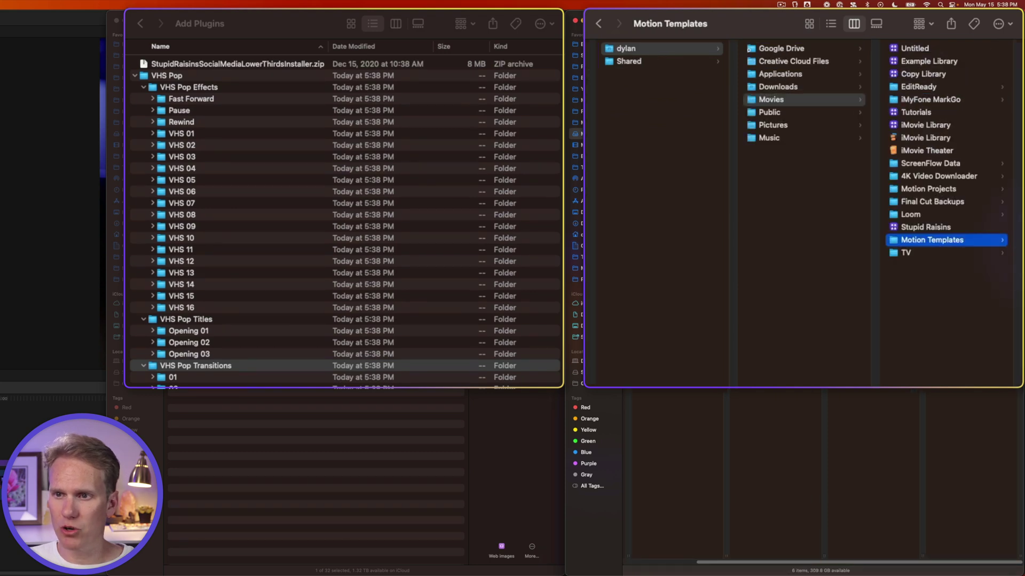
click(830, 23)
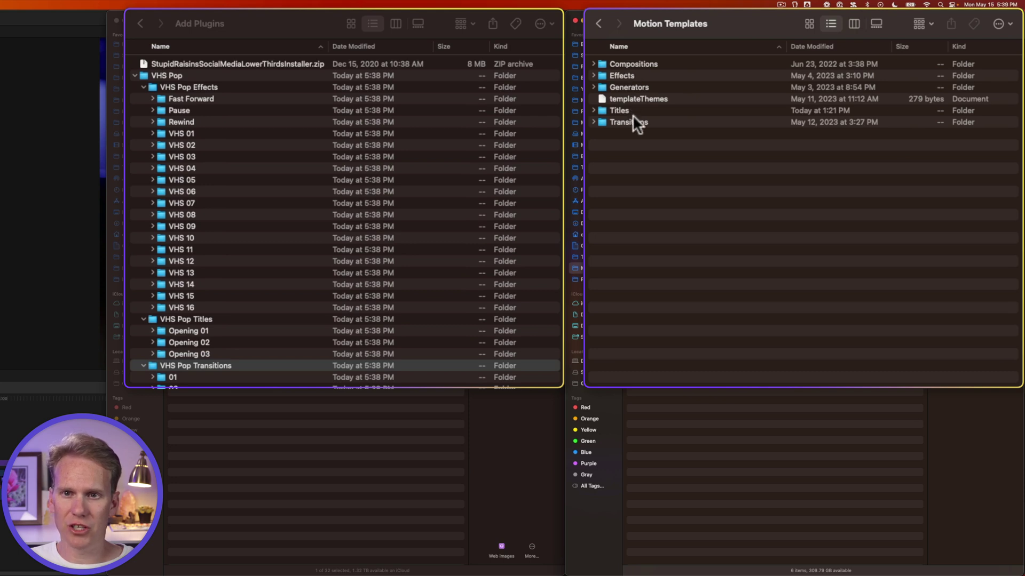
Copy VHS Pop Effects, Titles and Transitions into Motion Templates' Effects, Titles and Transitions folders
click(197, 88)
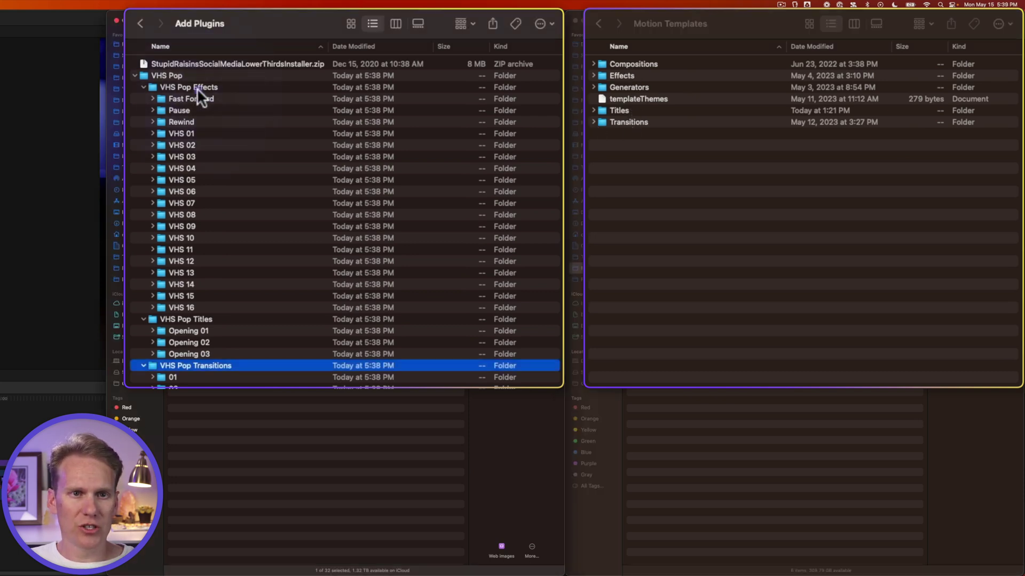
click(192, 88)
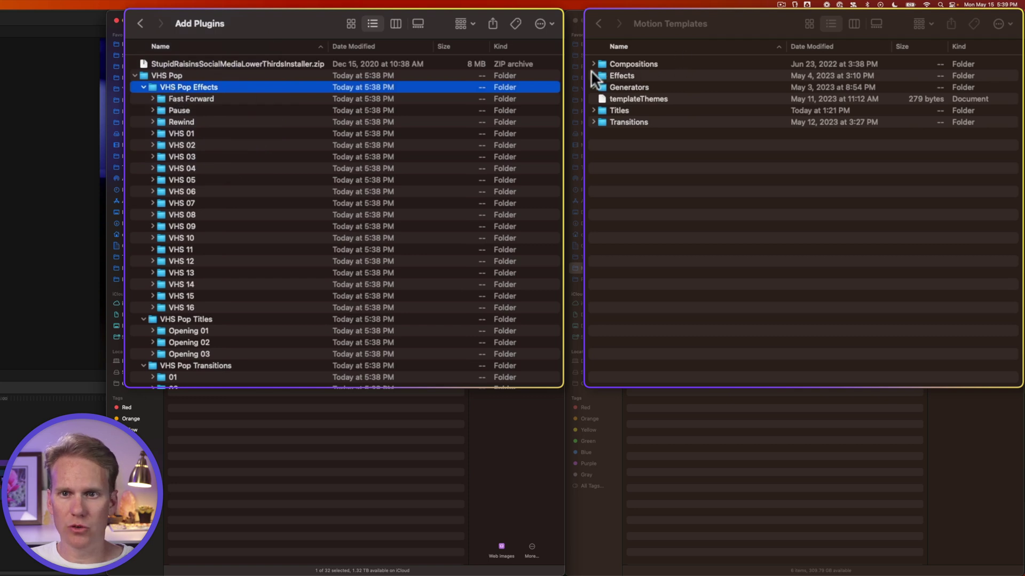
drag(182, 85, 624, 75)
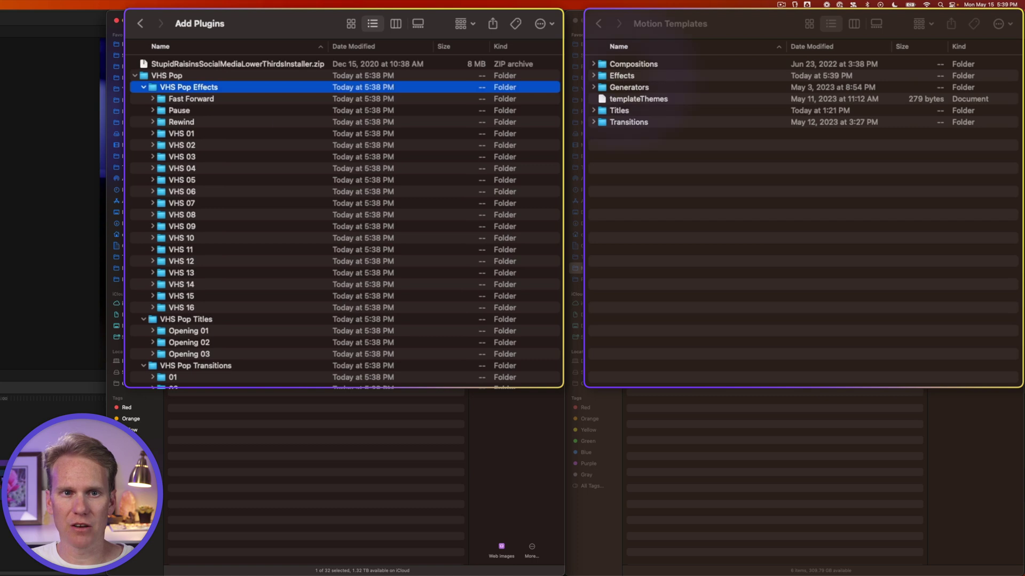
drag(216, 316, 622, 110)
drag(246, 366, 644, 120)
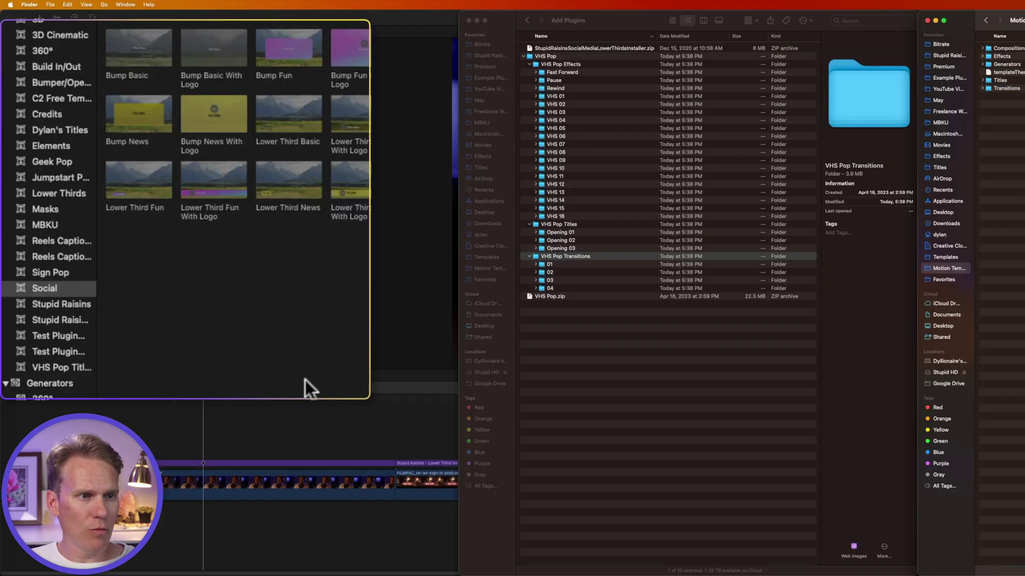
In Final Cut Pro, view the VHS Pop Titles, VHS Pop Effects and VHS Pop Transitions categories
click(305, 380)
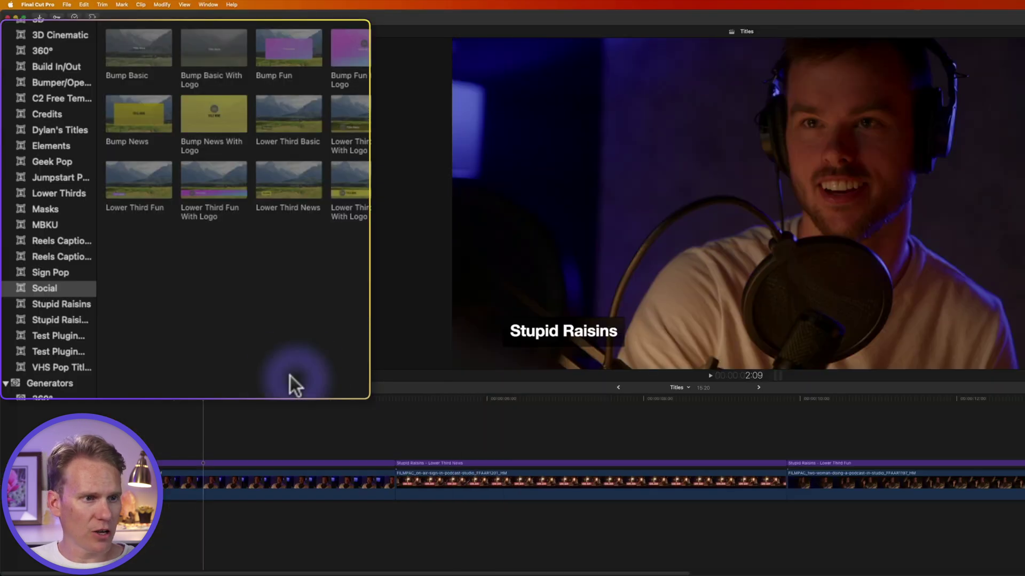
click(59, 368)
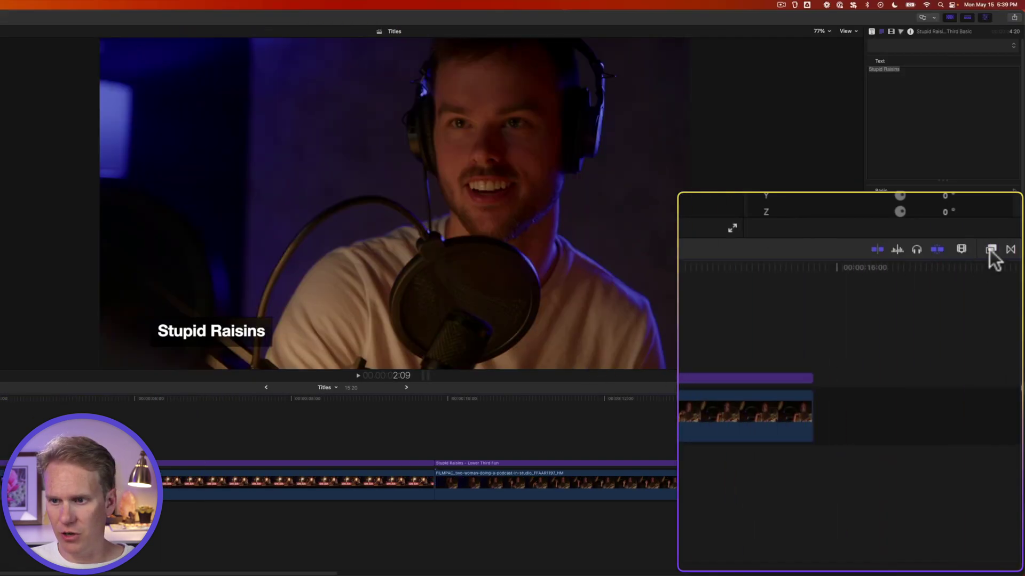
click(990, 249)
click(736, 381)
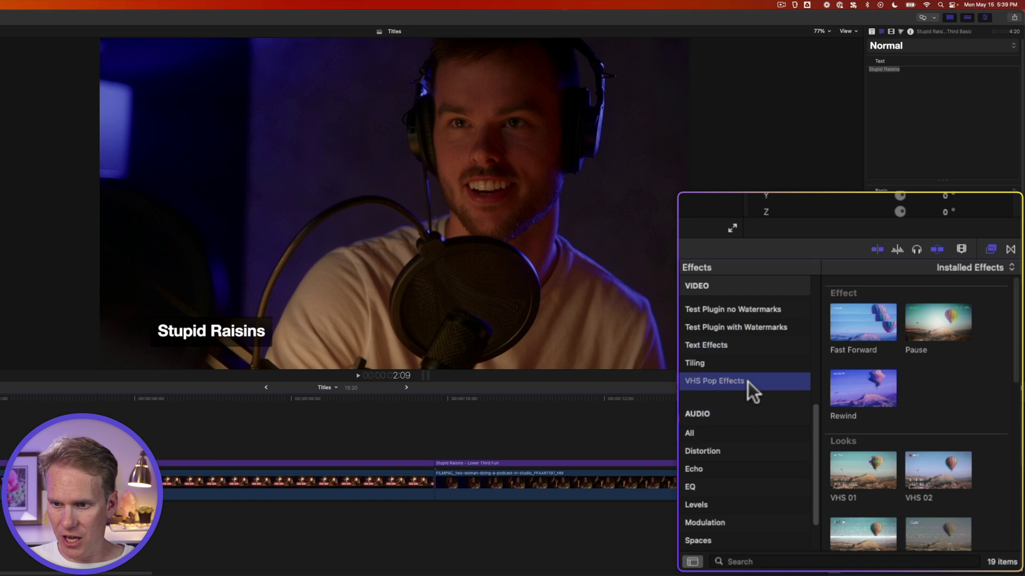
click(1010, 250)
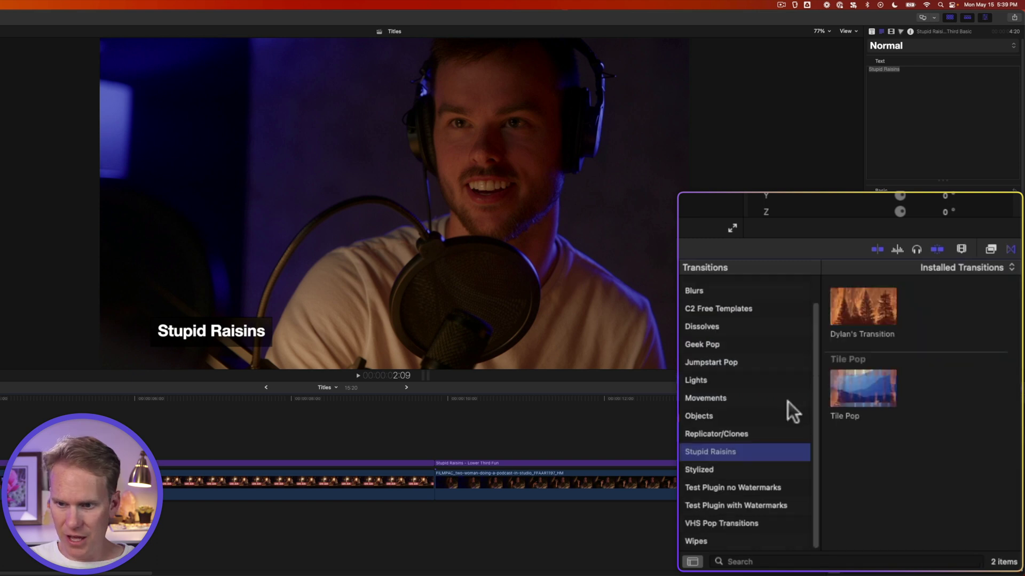
click(758, 524)
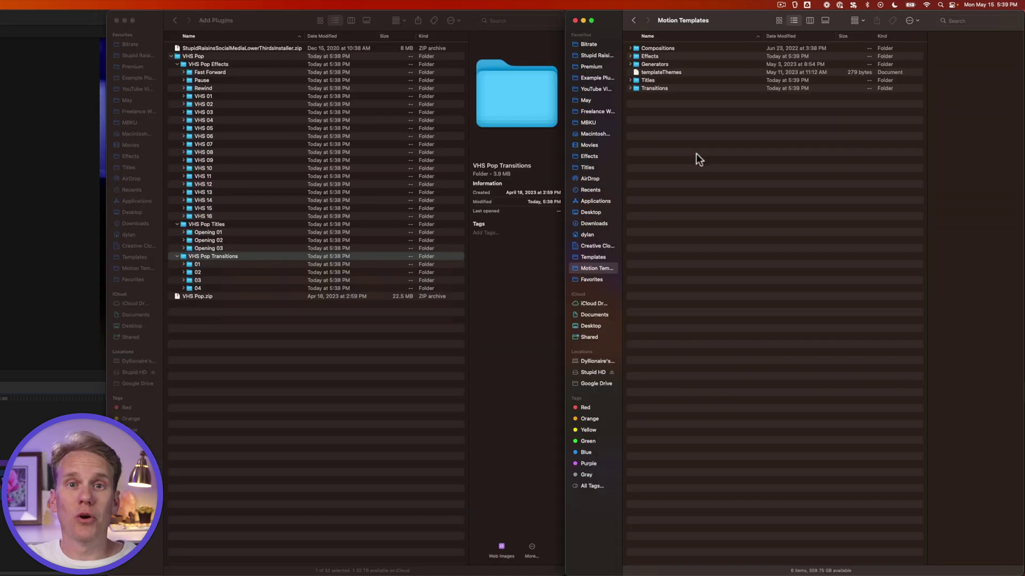
Back in Movies, create a new folder named Motion Templates1
key(super+bracketleft)
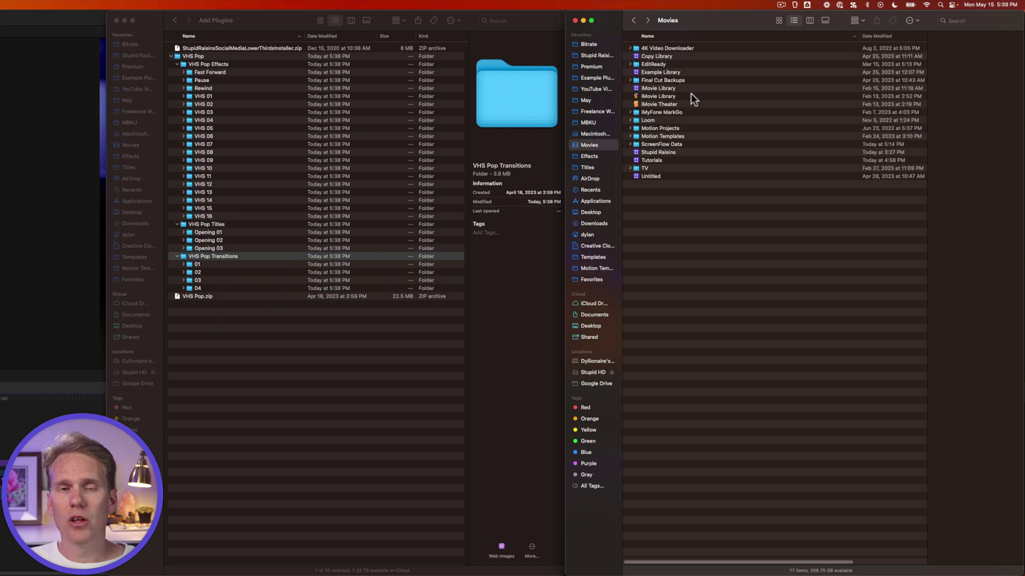
right_click(658, 209)
click(688, 211)
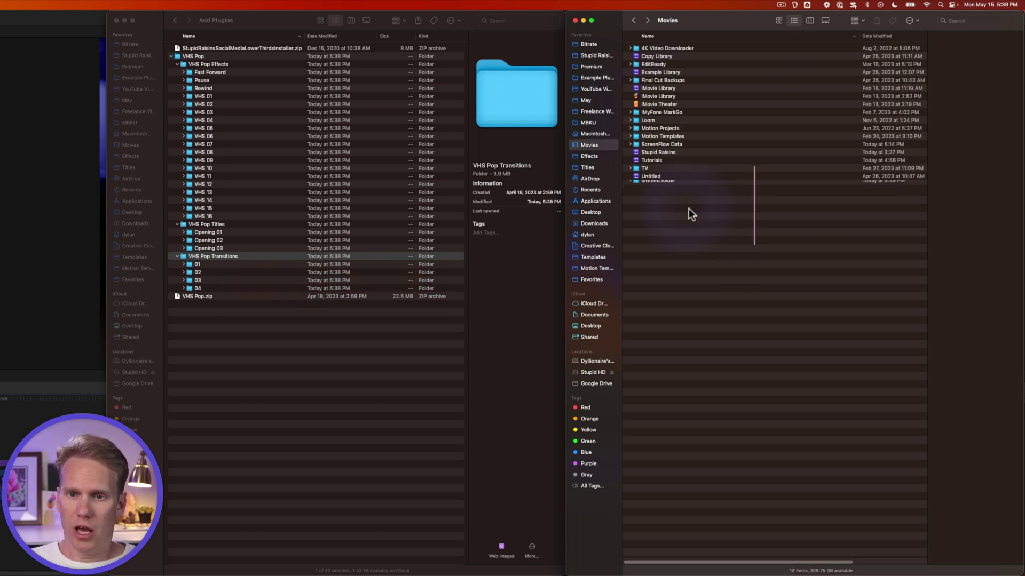
text(Motion Template)
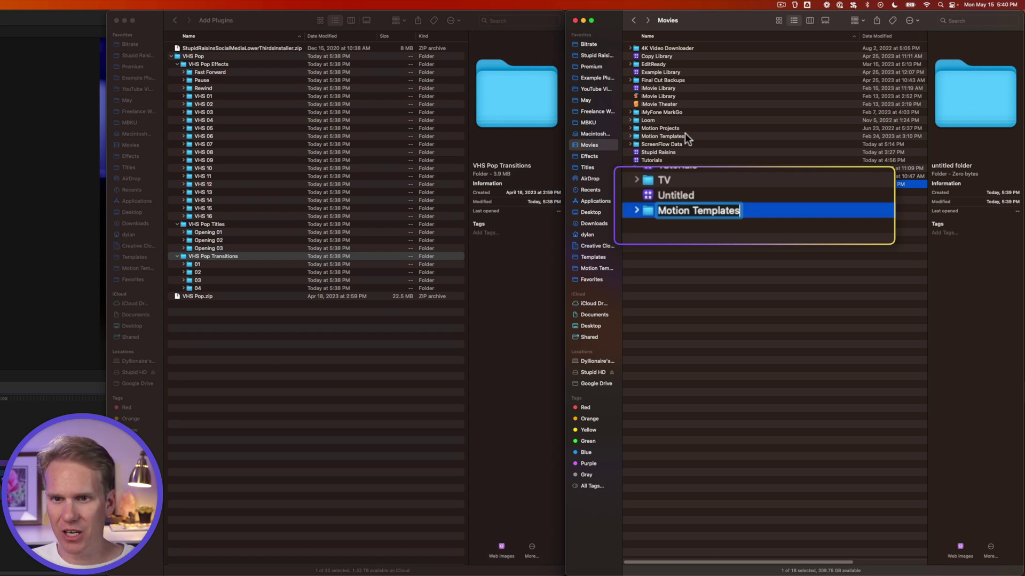
text(s1)
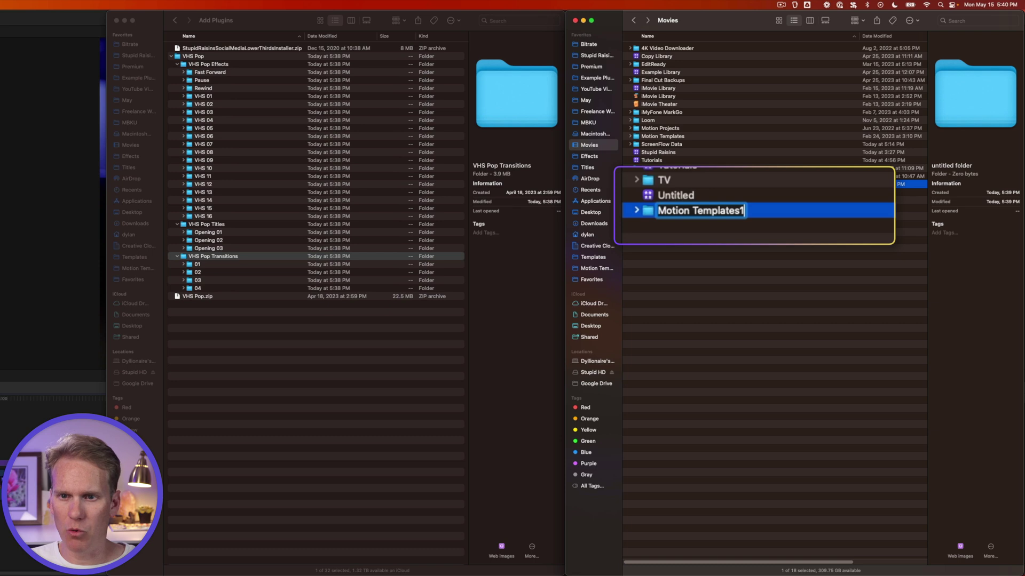
key(Return)
Append the .localized extension to Motion Templates1 in its Info window, then open the folder
click(697, 137)
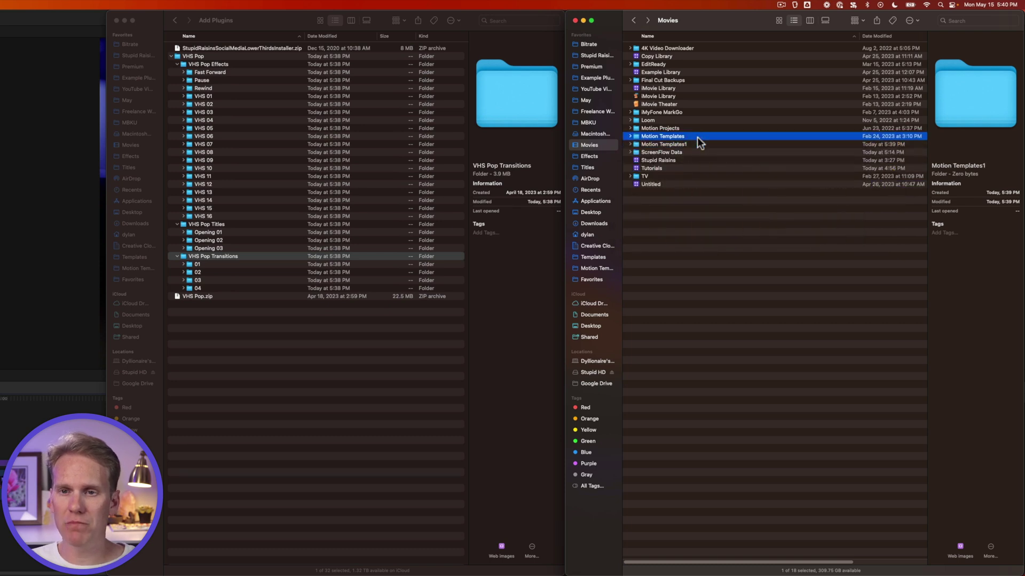
click(694, 144)
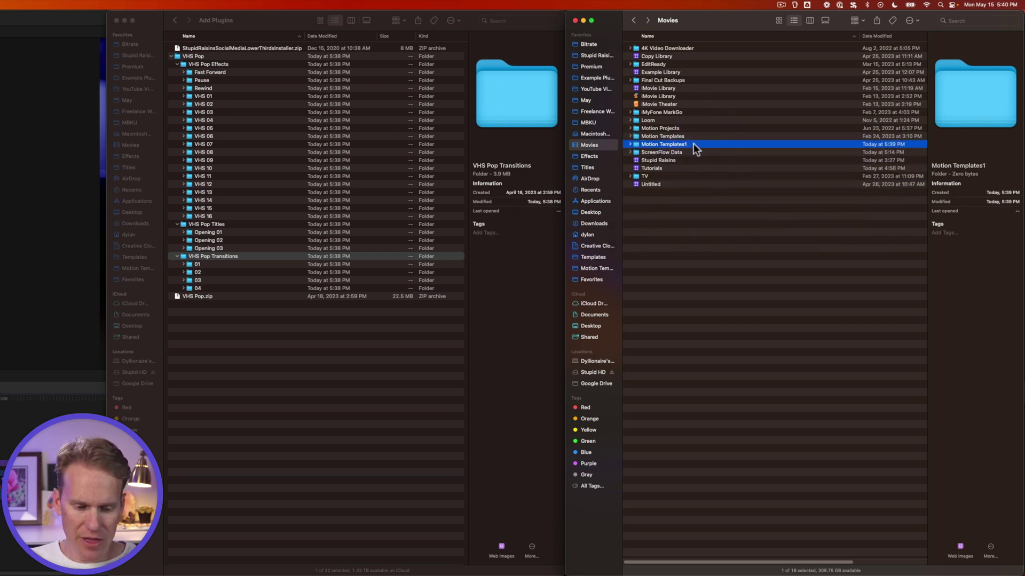
key(super+i)
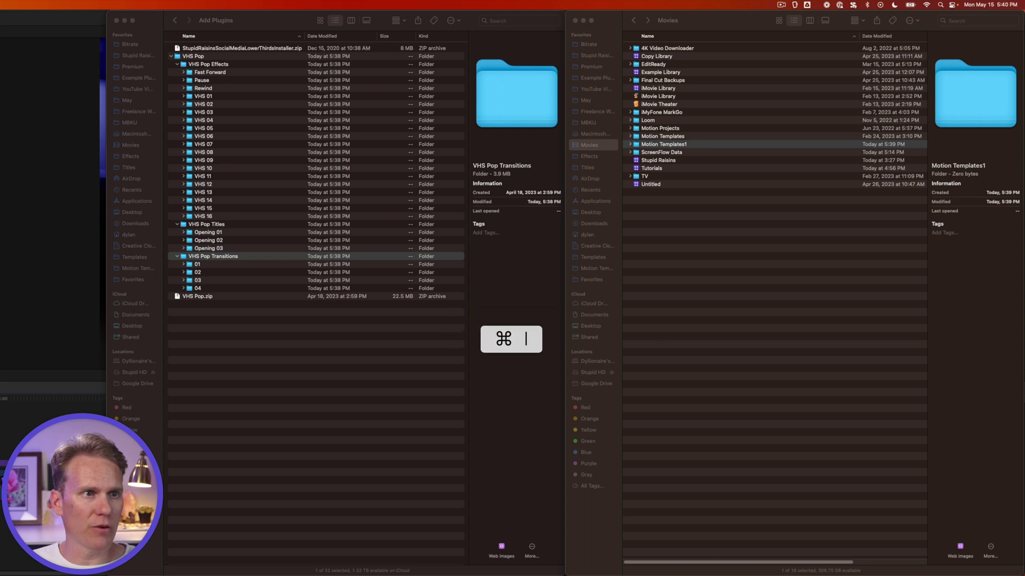
click(779, 346)
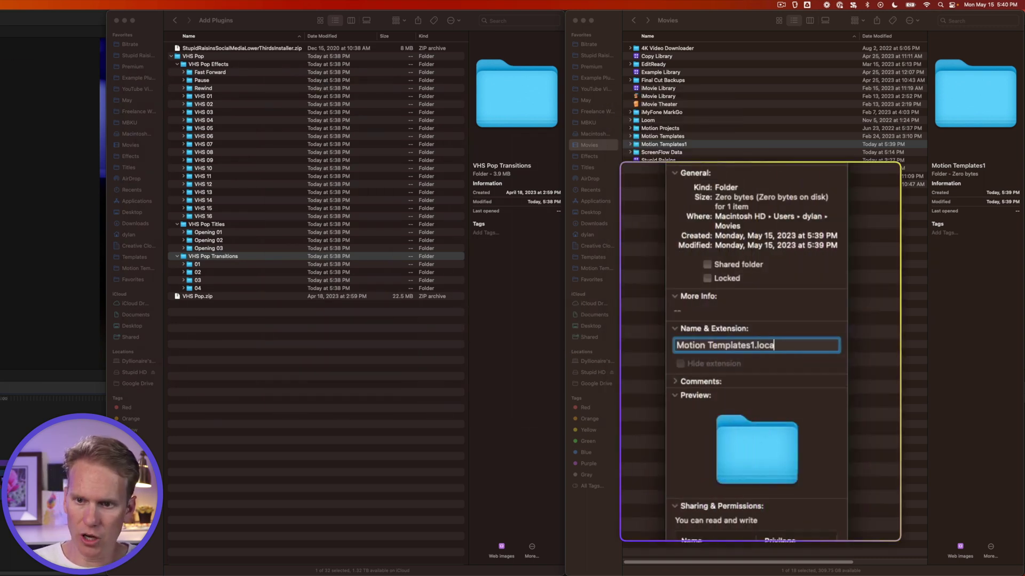
text(.localized)
key(Return)
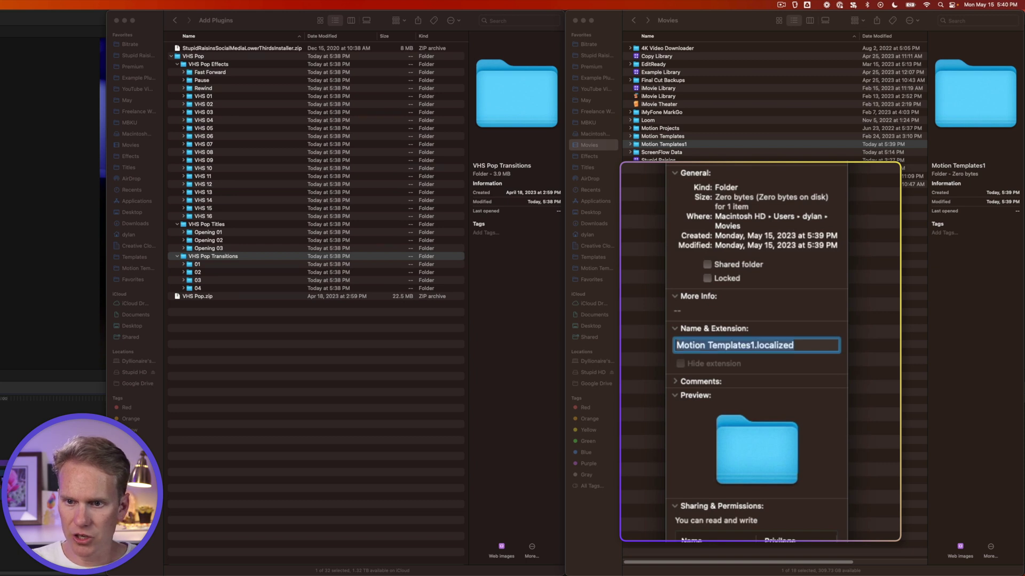
key(super+w)
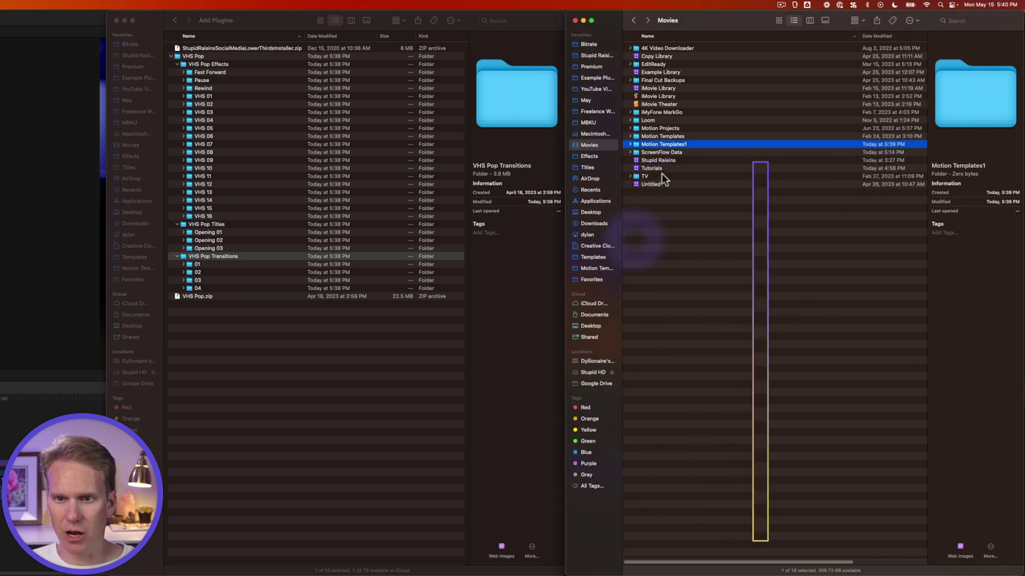
double_click(697, 143)
Create three subfolders named Effects, Transitions and Titles inside Motion Templates1
right_click(684, 134)
click(696, 137)
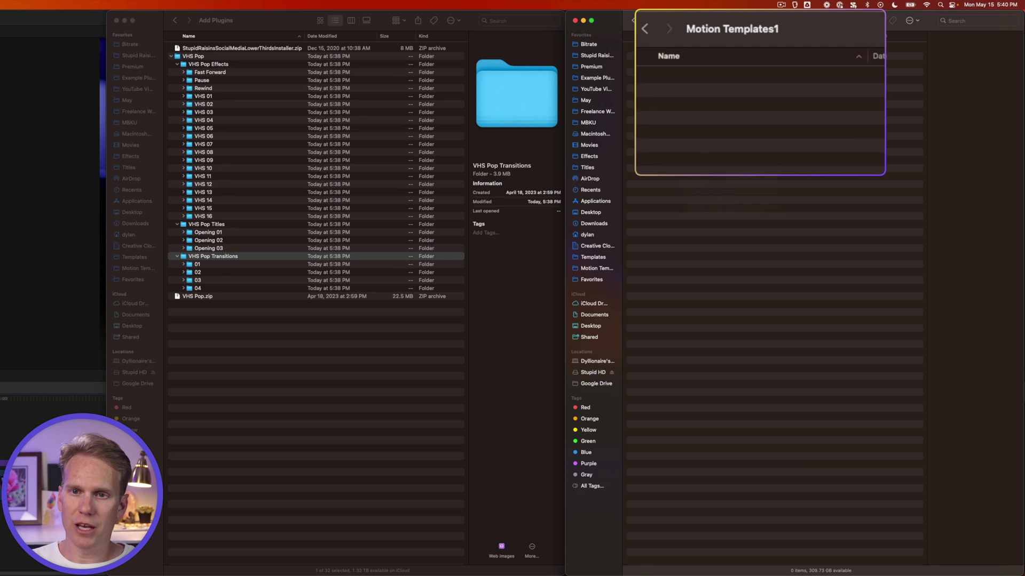
text(Effects)
key(Return)
key(shift+super+n)
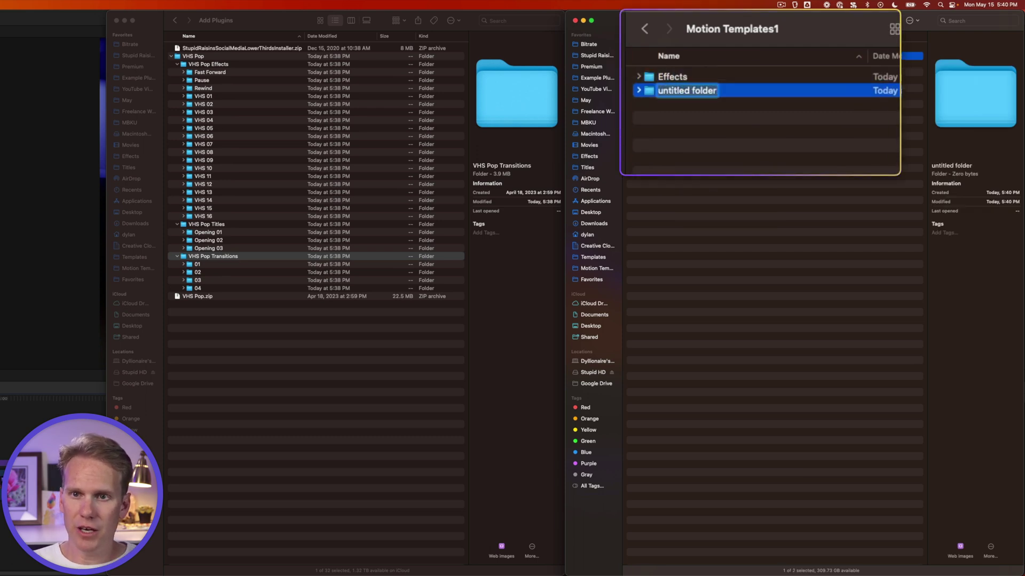
text(Transitions)
key(Return)
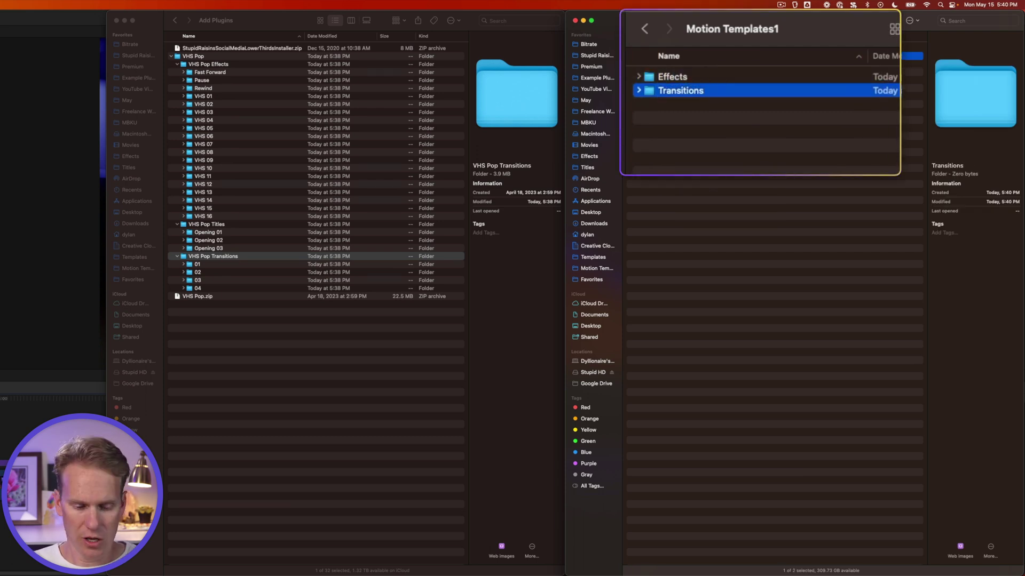
key(shift+super+n)
text(Titles)
key(Return)
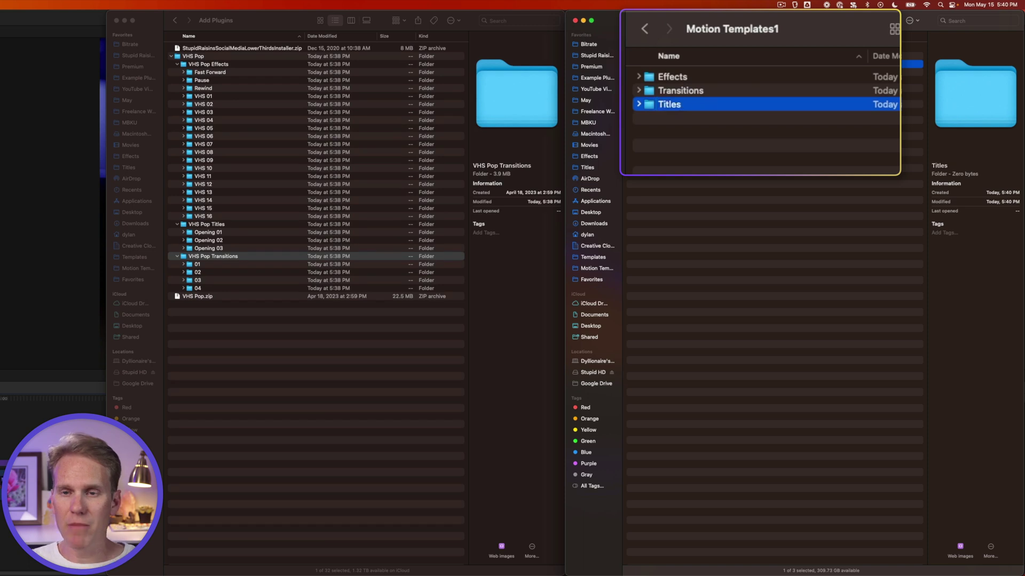
Select the three folders and add the .localized extension to the Transitions folder name
shift+click(712, 75)
click(718, 99)
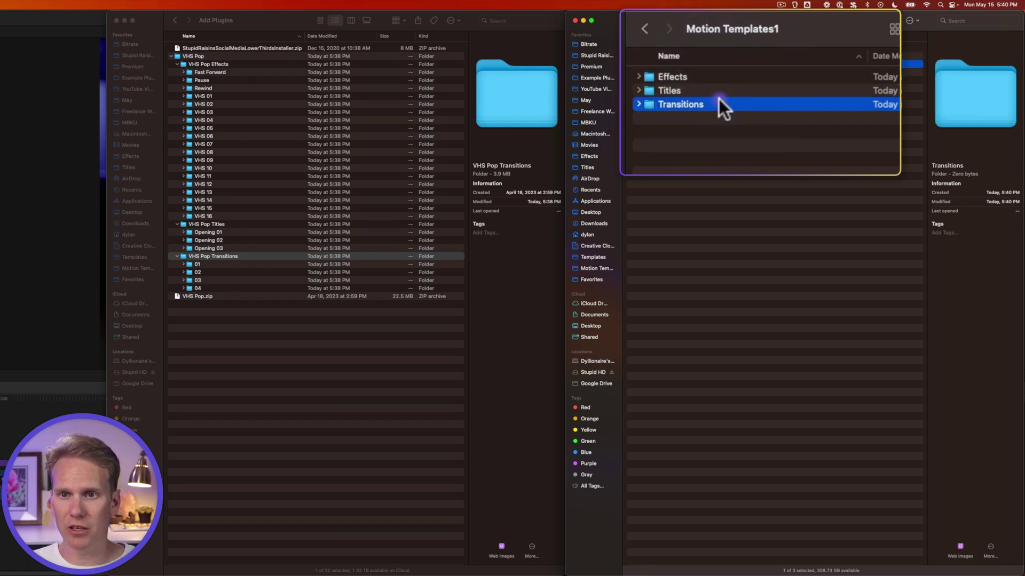
shift+click(712, 74)
key(super+i)
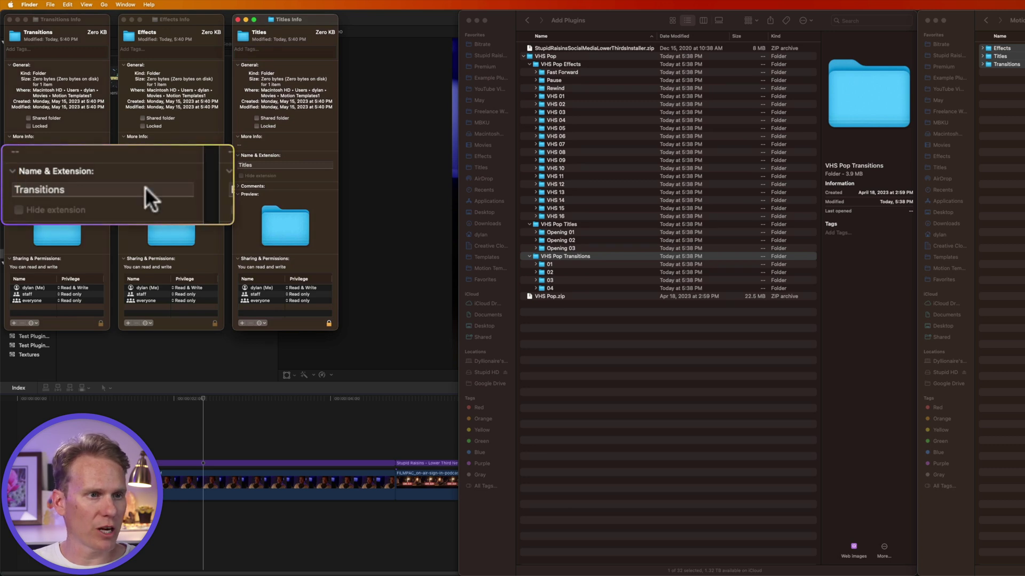
click(81, 165)
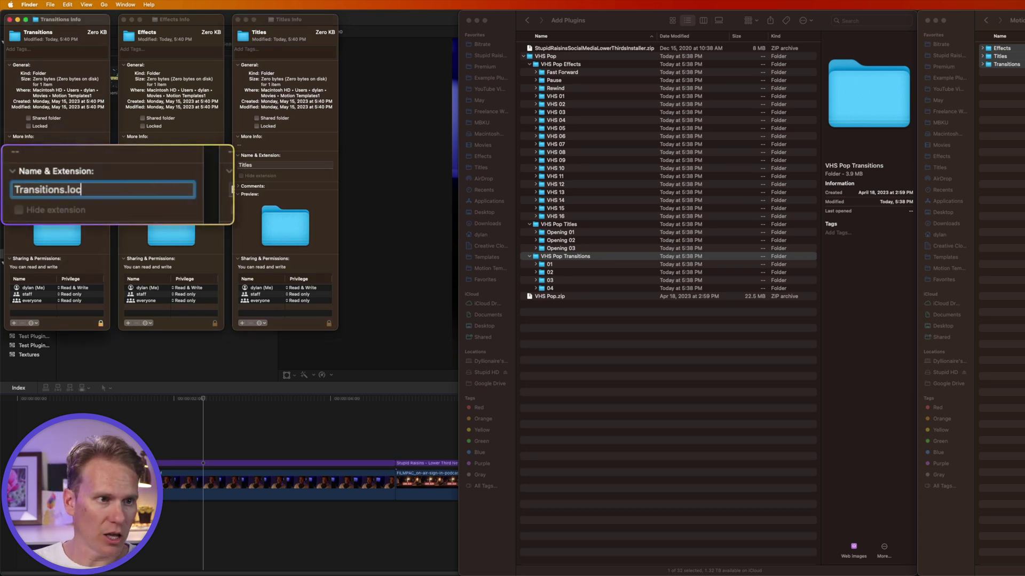
text(.localized)
key(Return)
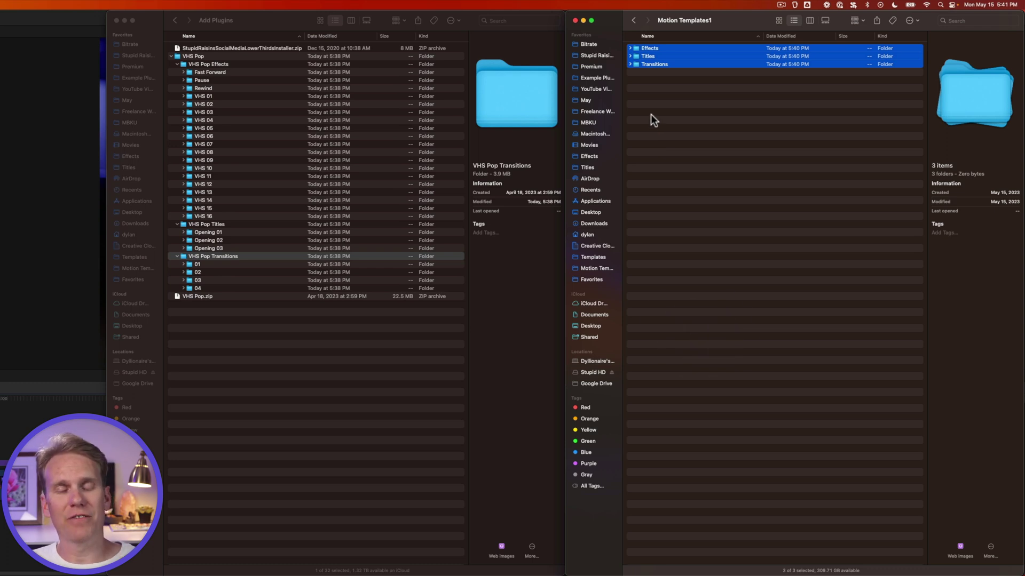
Unzip and install the Stupid Raisins lower thirds plugin, then view its Facebook, Instagram and YouTube titles in Final Cut Pro
click(678, 122)
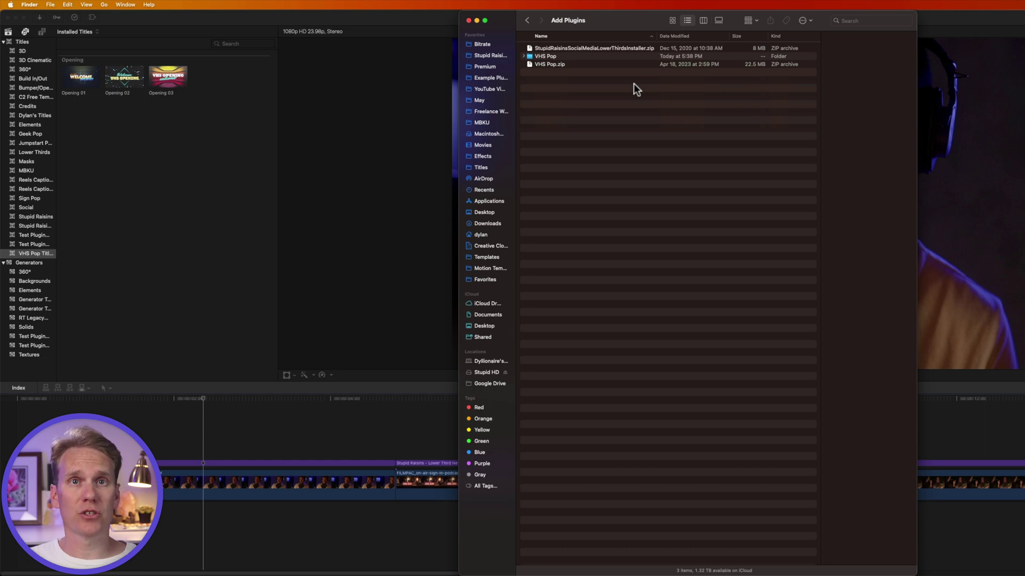
double_click(614, 48)
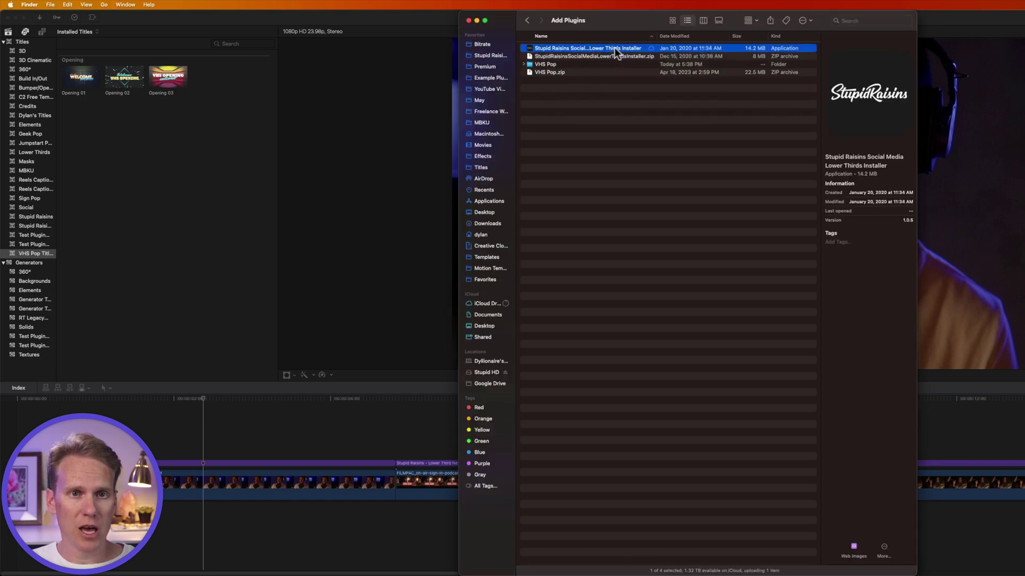
double_click(615, 51)
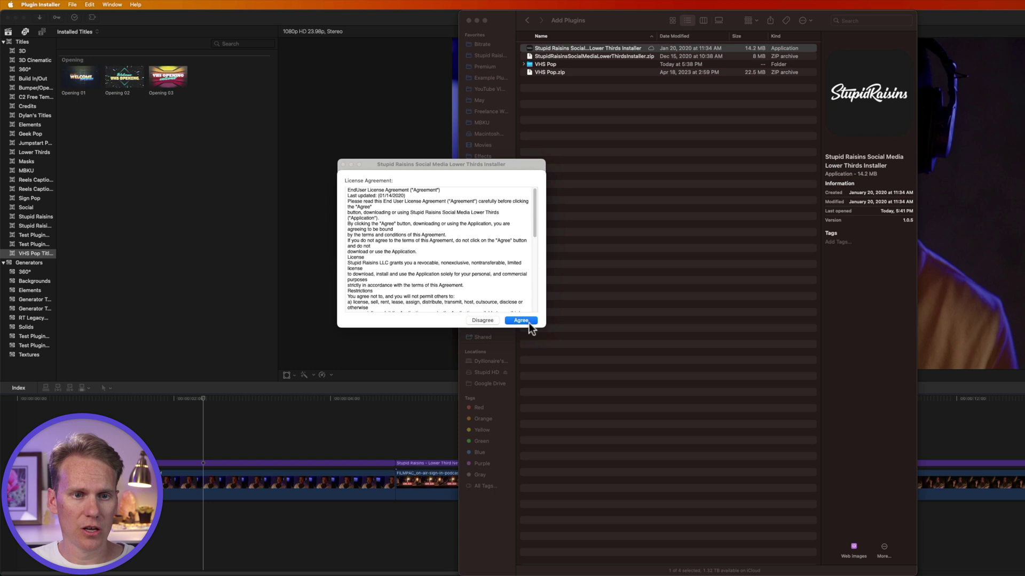
click(520, 321)
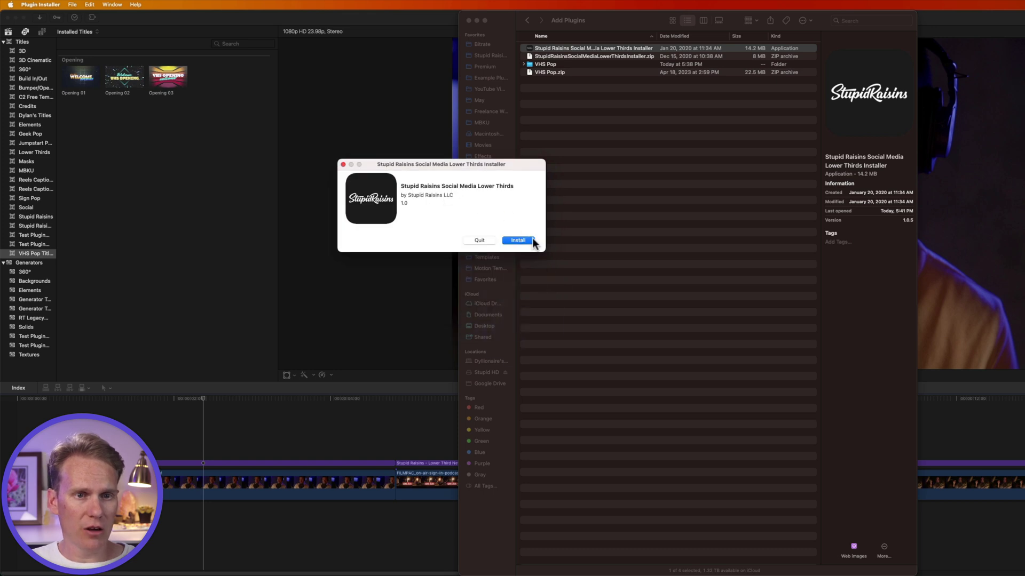
click(519, 240)
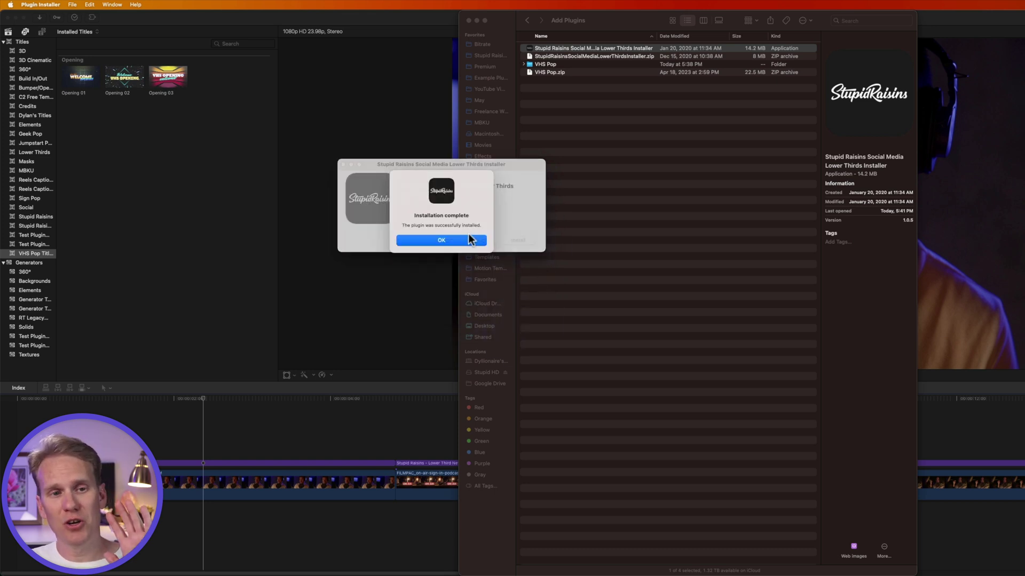
click(469, 239)
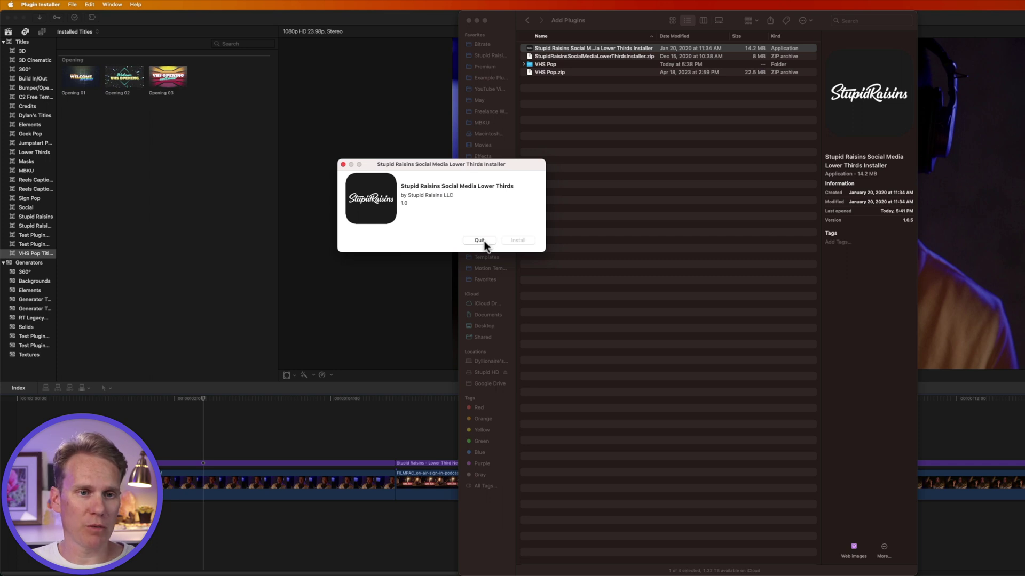
click(483, 239)
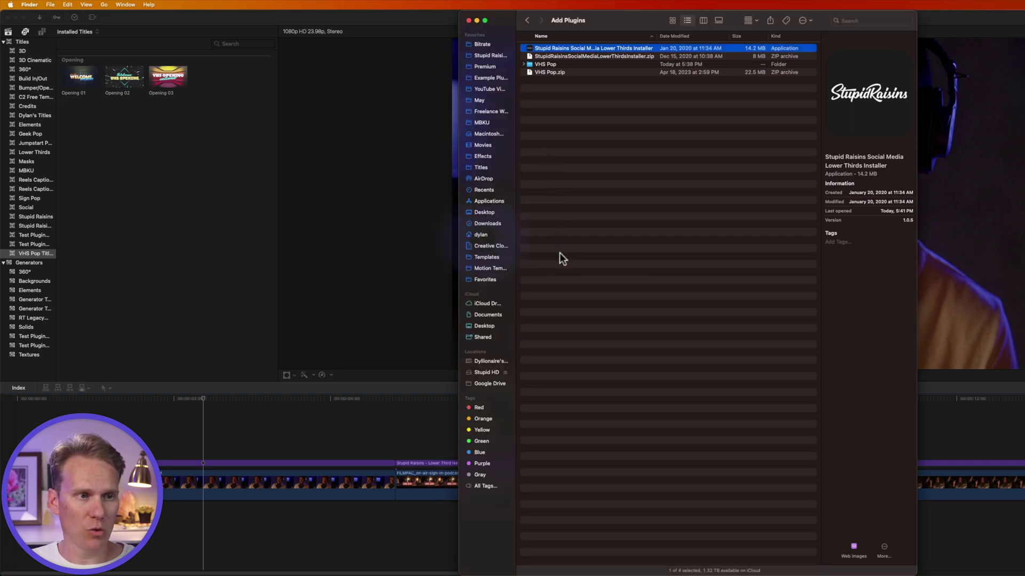
click(225, 237)
click(75, 235)
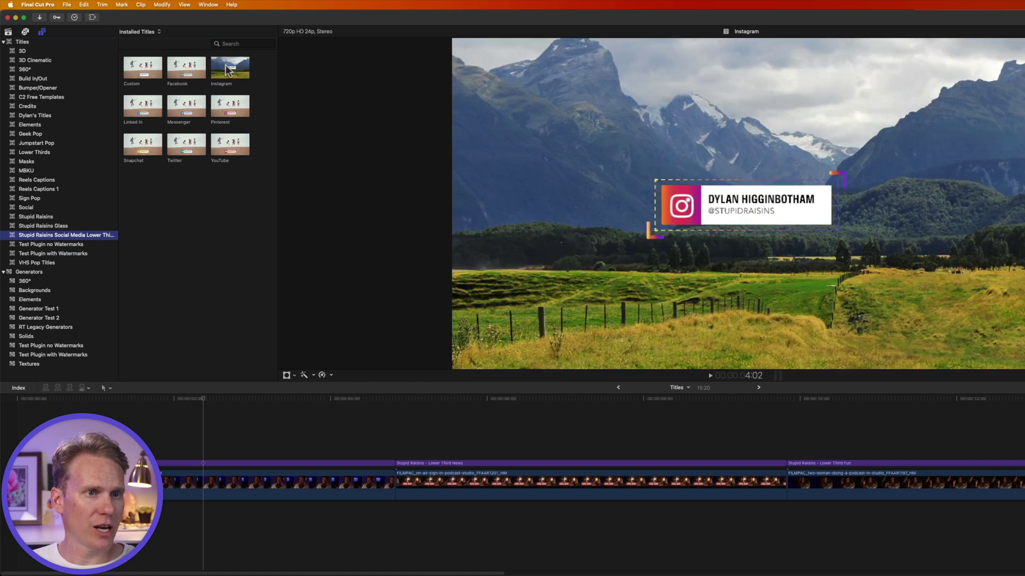
Drag the Instagram lower third title onto the timeline above the podcast clips
drag(230, 67, 288, 420)
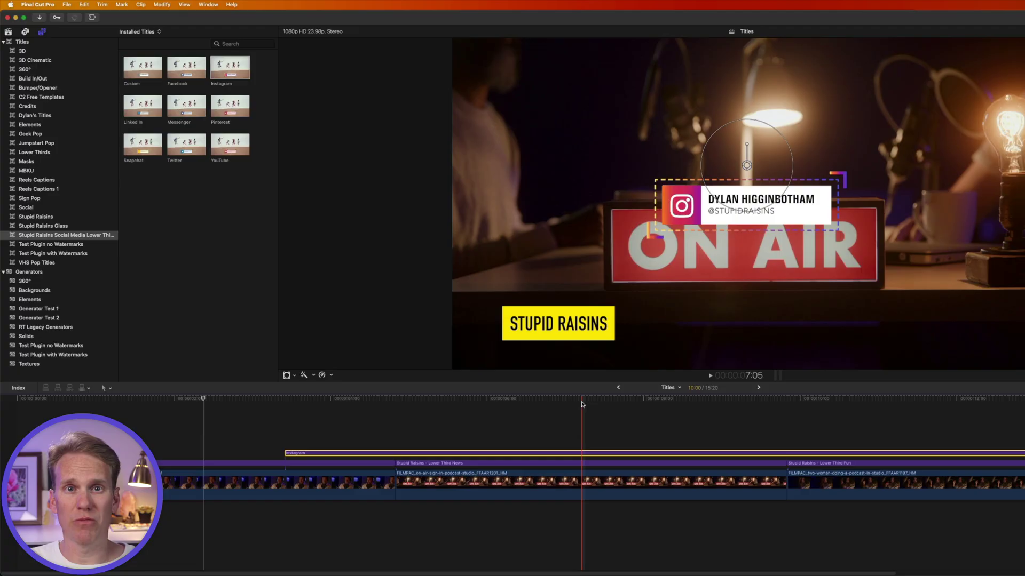